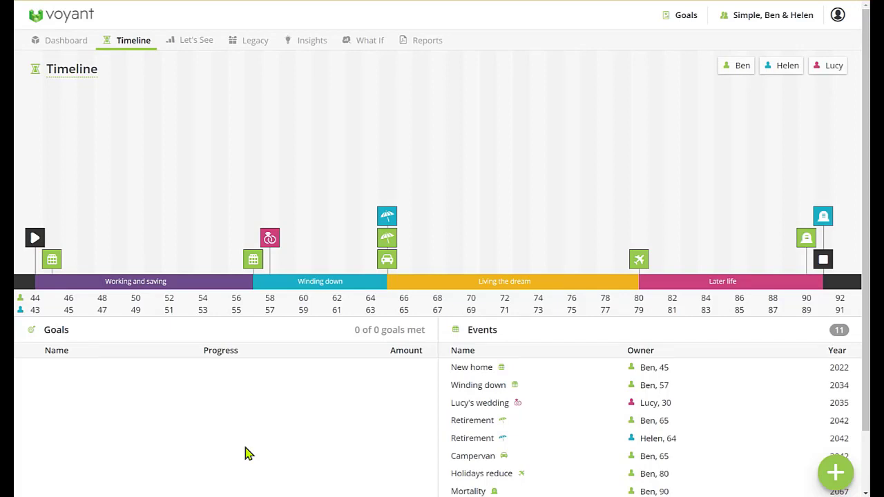
Step: Bring up the Planning menu of items that can be added to the plan
mouse_move(58, 267)
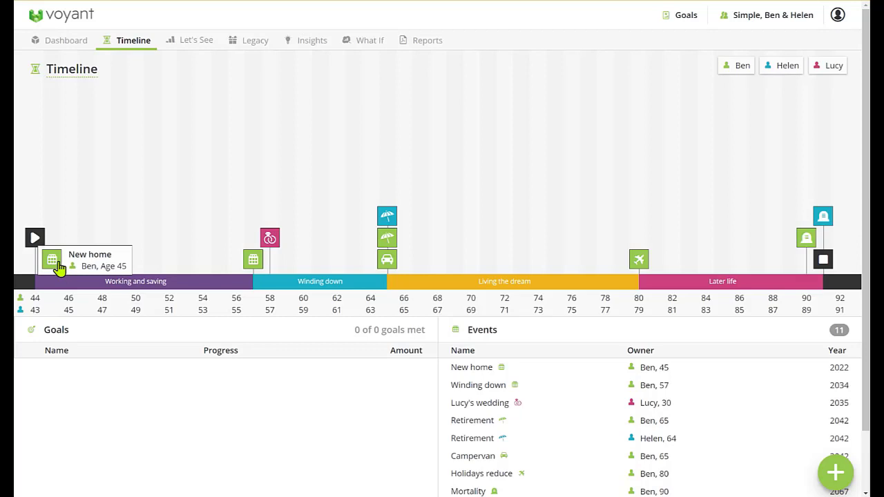
mouse_move(257, 266)
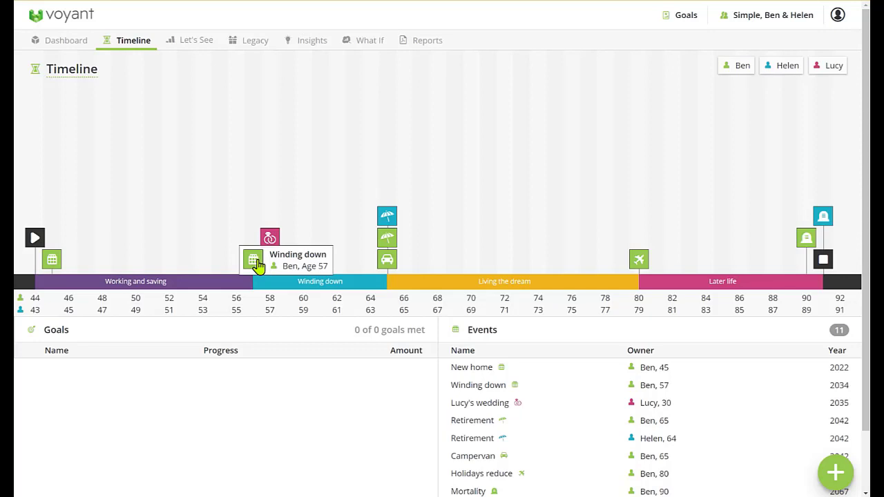
mouse_move(270, 243)
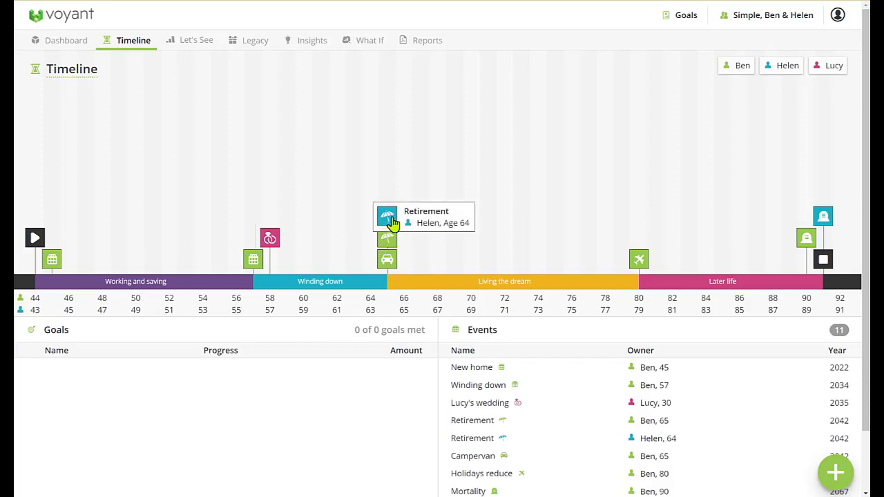
mouse_move(388, 261)
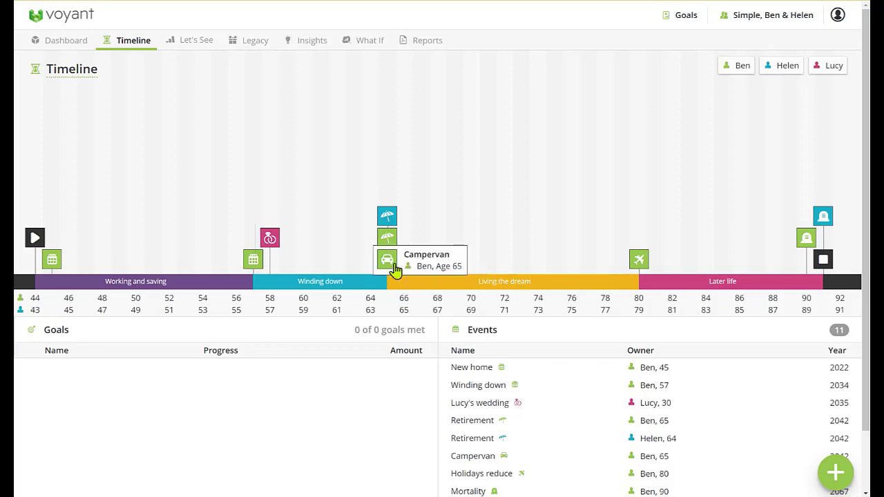
mouse_move(637, 266)
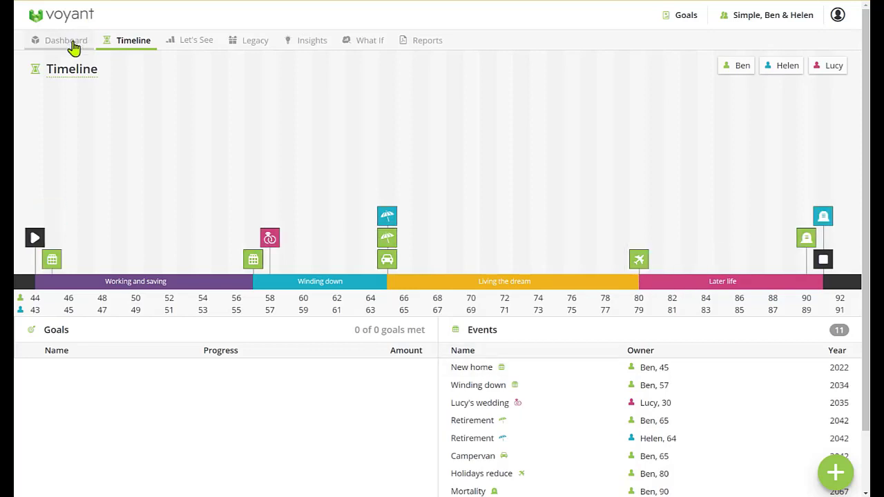
left_click(832, 471)
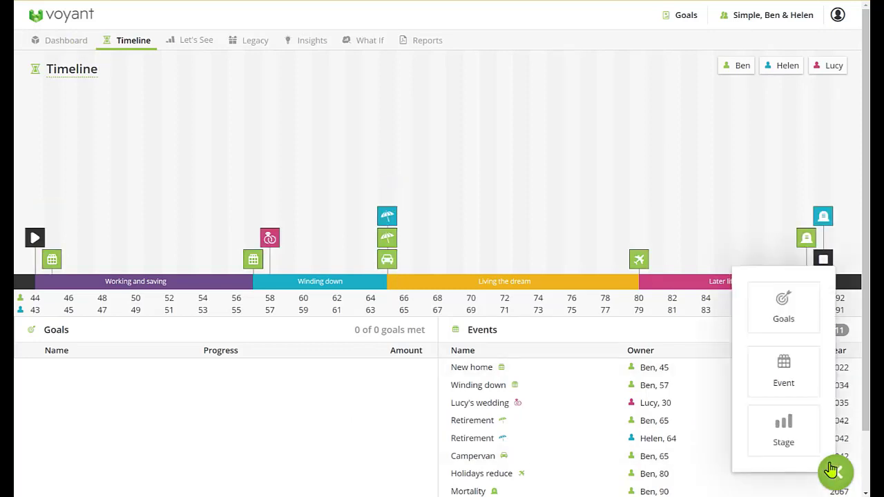
Step: On the Dashboard, expand the Expenses list showing the plan's three expenses
left_click(74, 50)
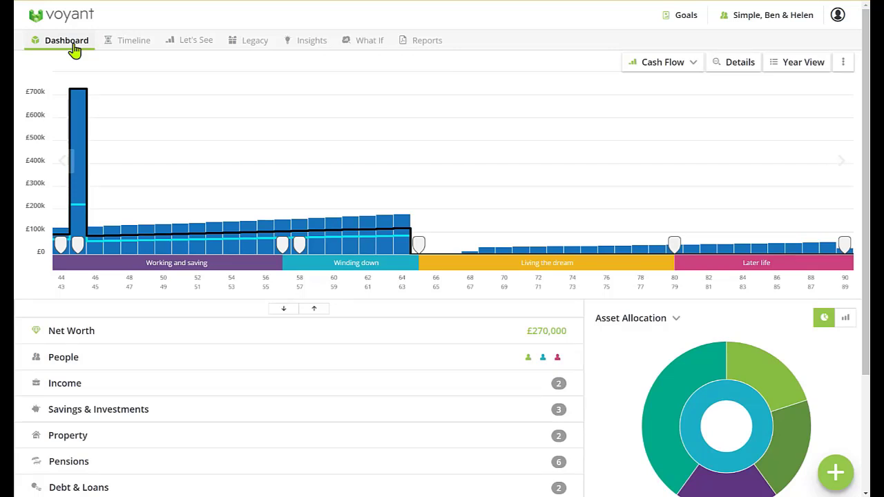
scroll(330, 321, "down", 3)
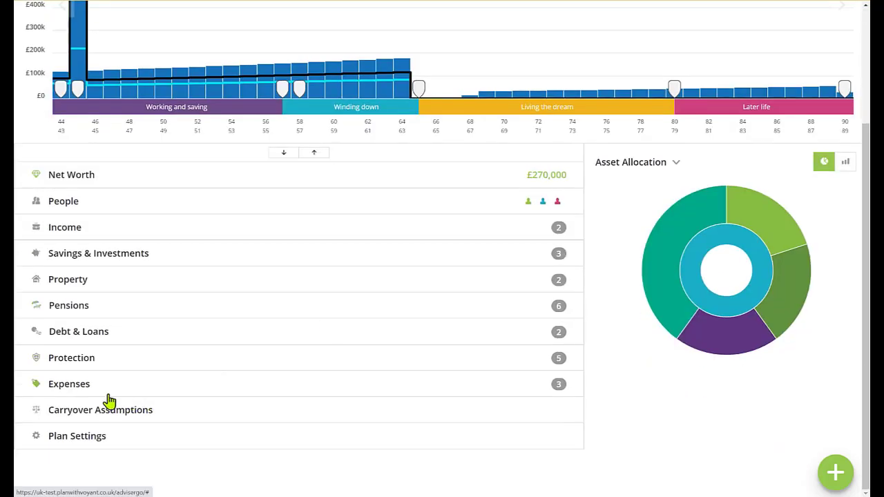
left_click(86, 393)
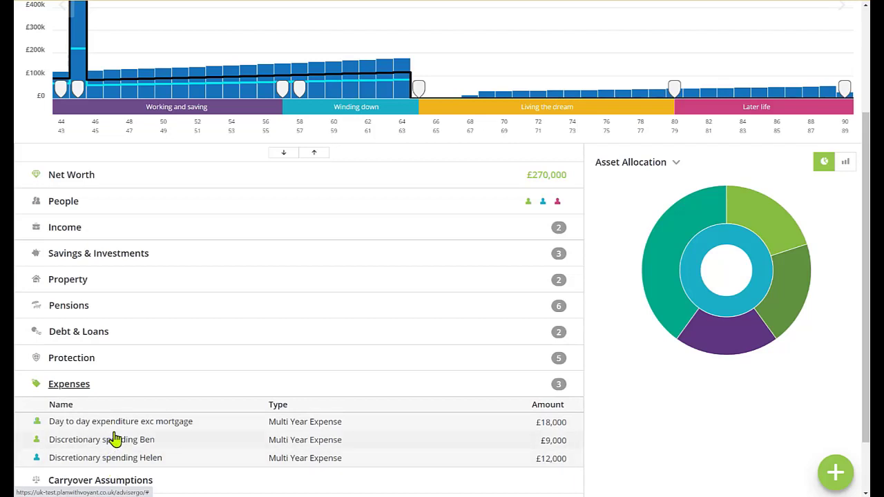
Step: Confirm Day to day expenditure exc mortgage ends at Ben's retirement at 65, closing it unchanged
left_click(118, 430)
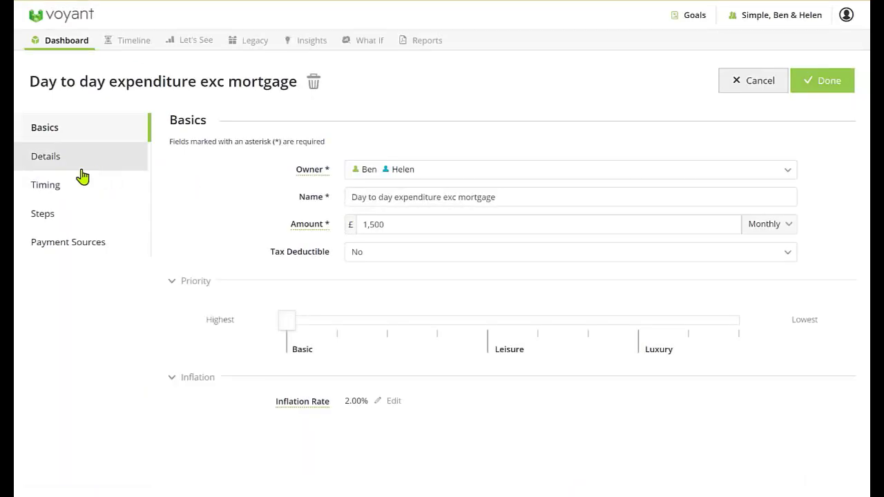
left_click(46, 187)
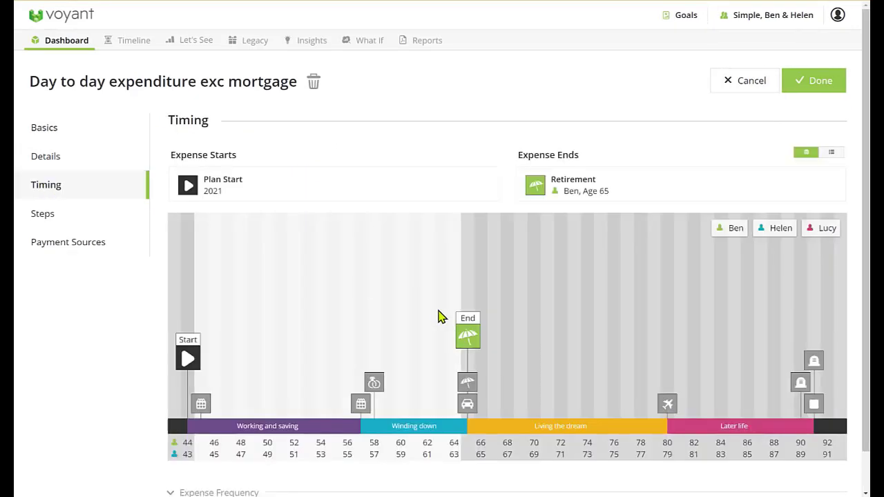
mouse_move(470, 344)
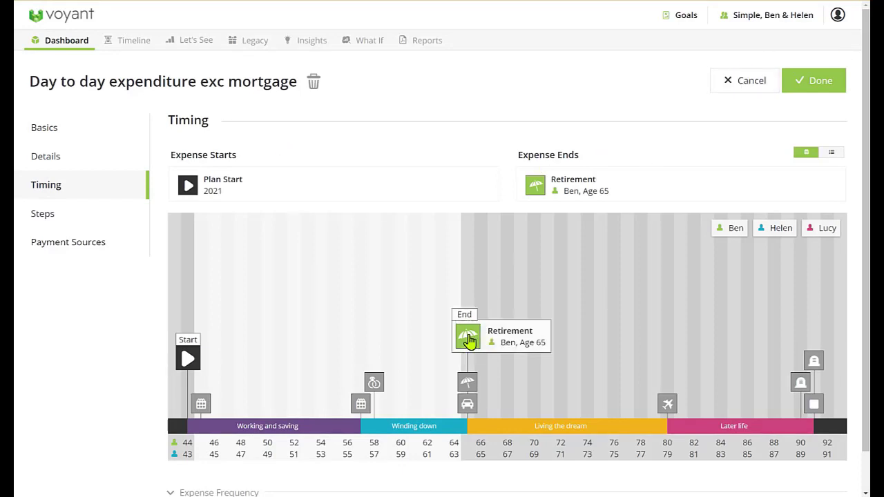
left_click(725, 80)
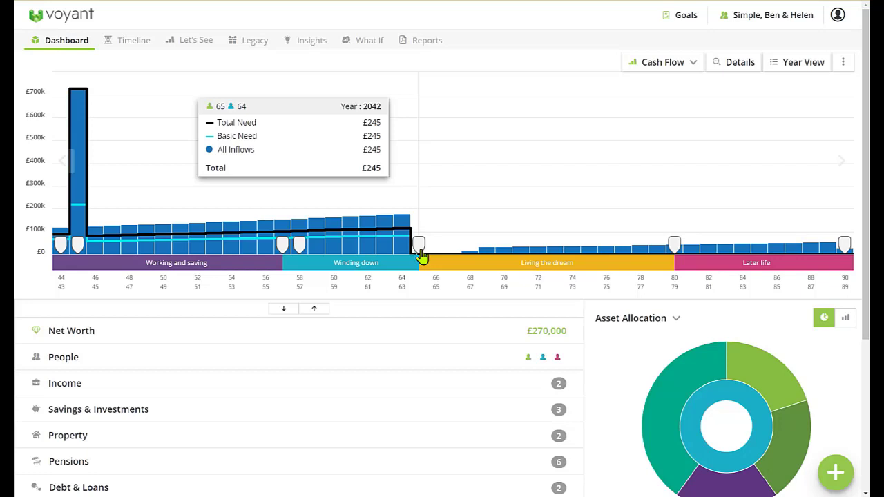
Step: Use the dashboard's green + button to bring up the Planning menu
scroll(364, 418, "down", 3)
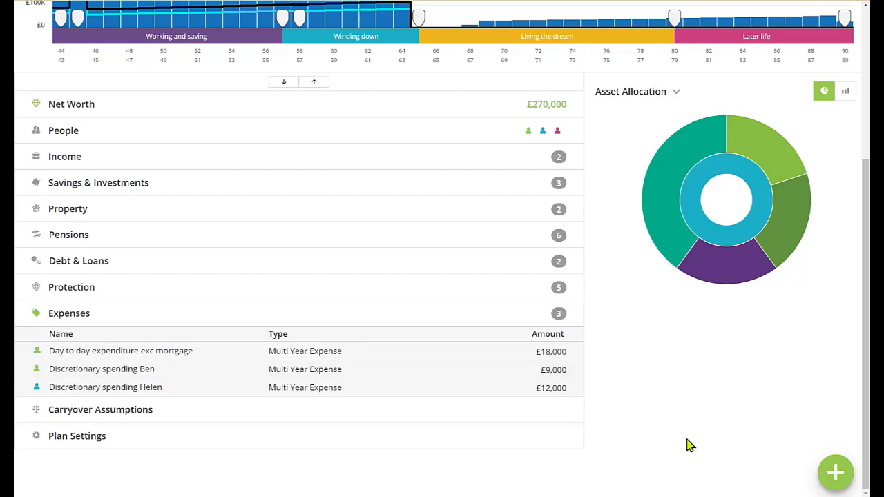
left_click(841, 474)
Step: Choose the Goals tile to list the five goal types, Pre-Retirement to Net Worth Goal
left_click(588, 204)
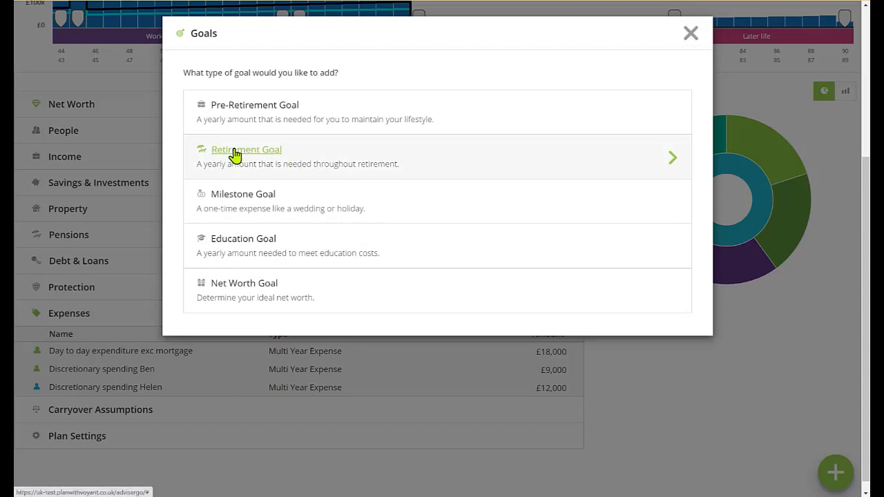
Step: Add a Retirement Goal 'Day to day spending in retirement' at £1,500 monthly, priority just below highest
left_click(235, 155)
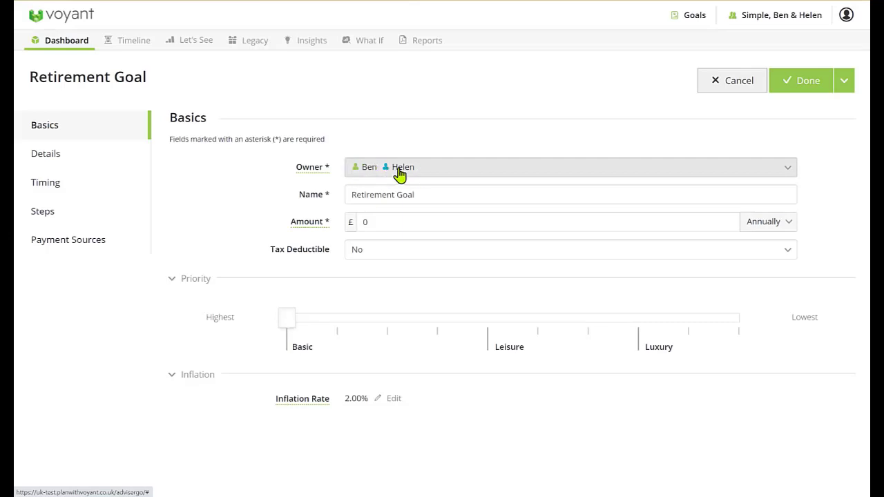
left_click_drag(428, 191, 340, 199)
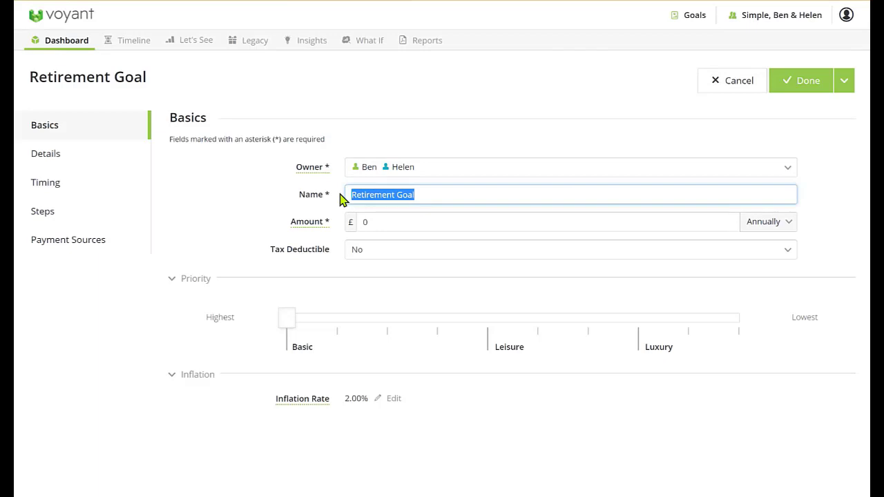
type("Day to ")
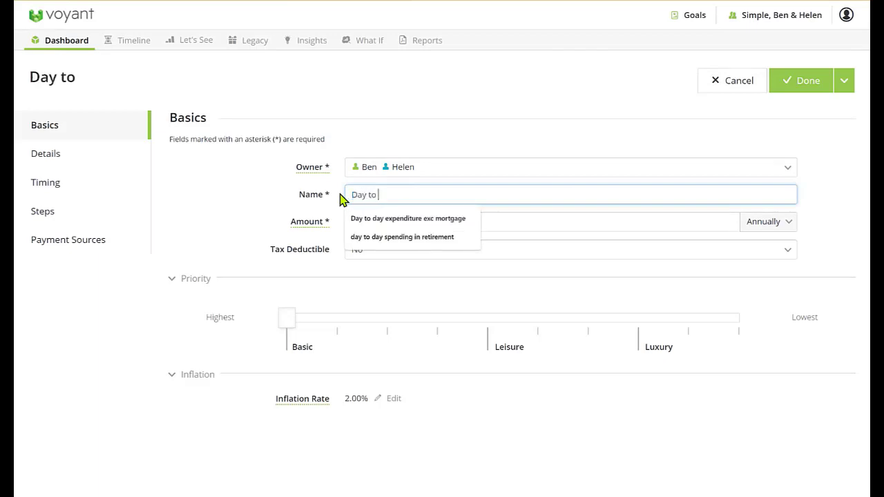
type("day spending")
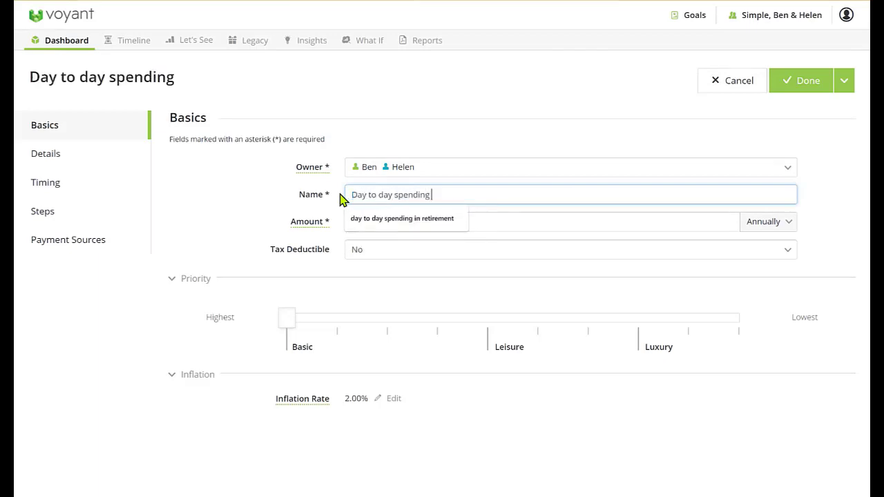
type(" in retirement")
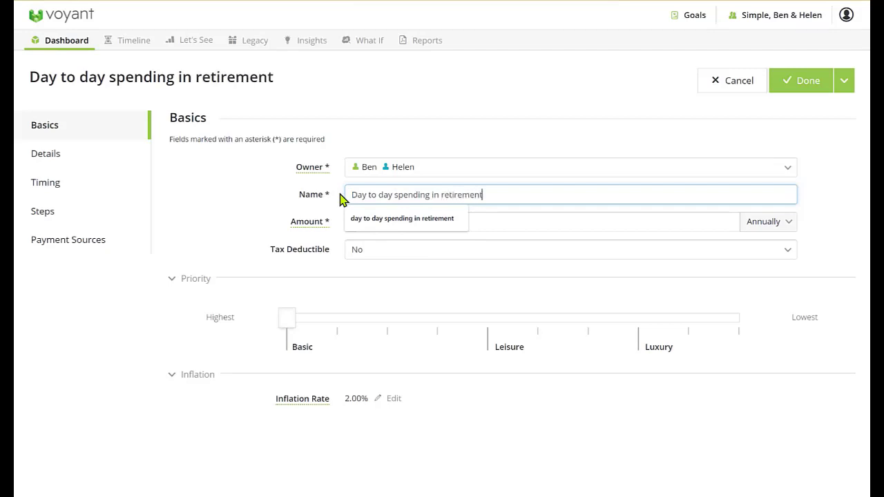
left_click(375, 221)
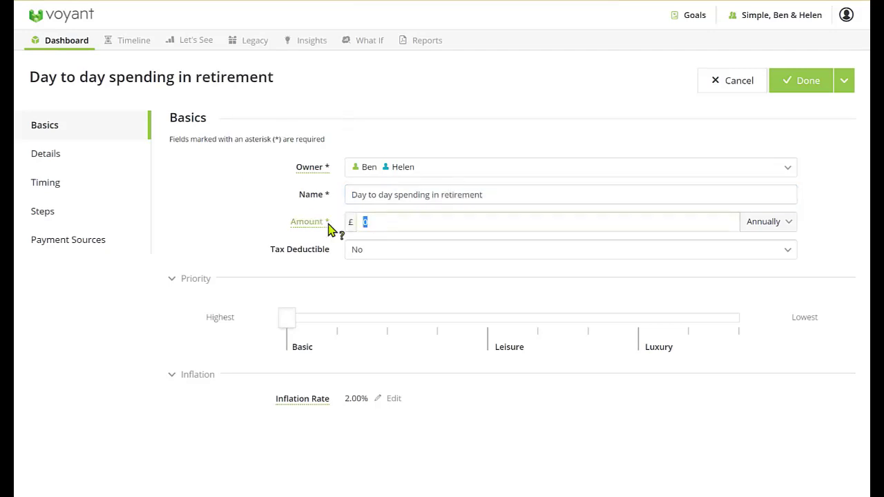
type("1,500")
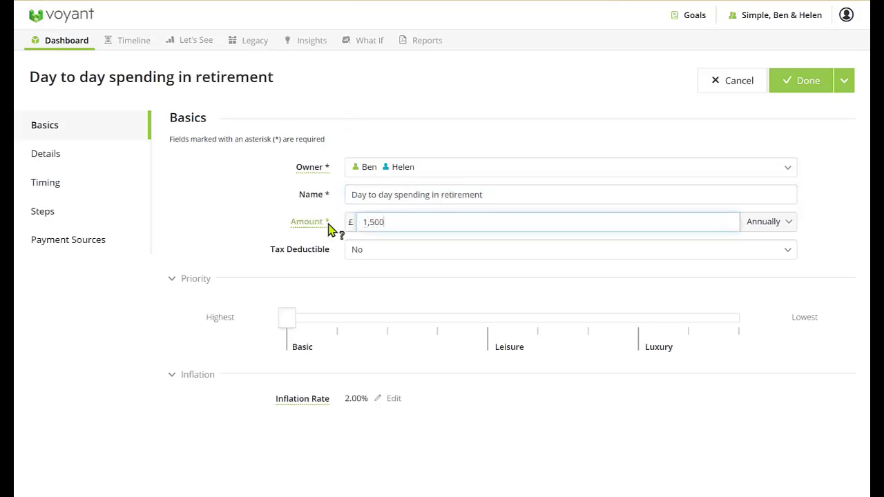
left_click(764, 235)
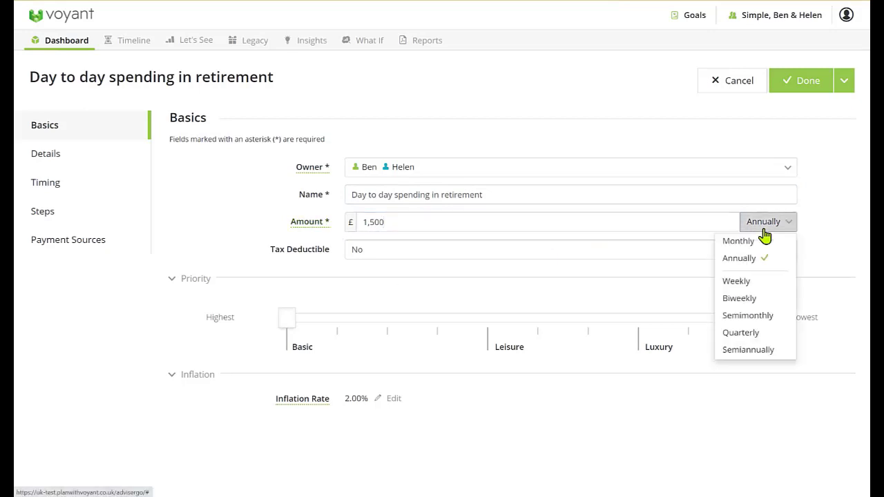
left_click(739, 241)
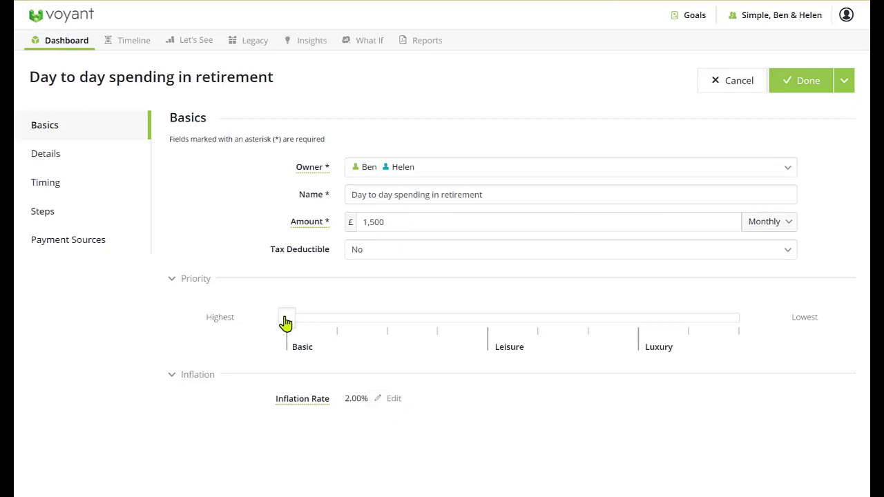
mouse_move(286, 324)
left_mouse_down()
mouse_move(335, 321)
mouse_move(294, 321)
left_mouse_up()
Step: Compare itemised-expense and income-share options, then keep the fixed £1,500 monthly amount
left_click(72, 160)
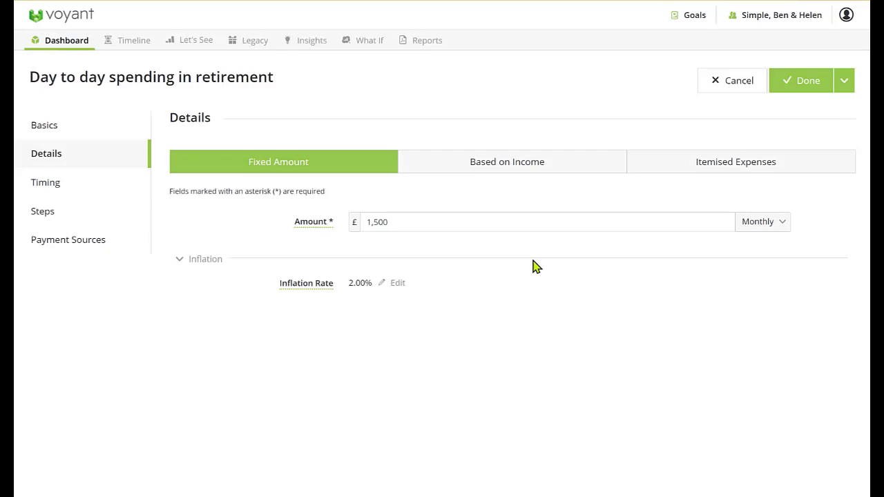
left_click(702, 171)
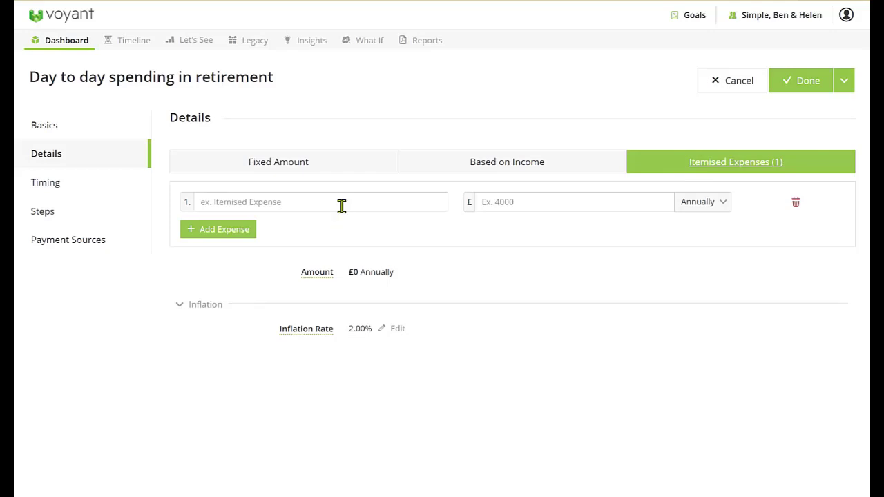
left_click(544, 168)
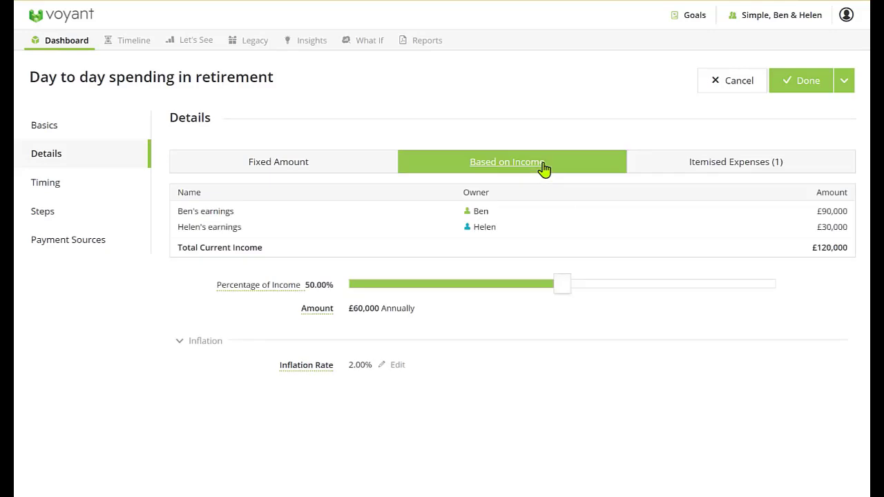
left_click(257, 168)
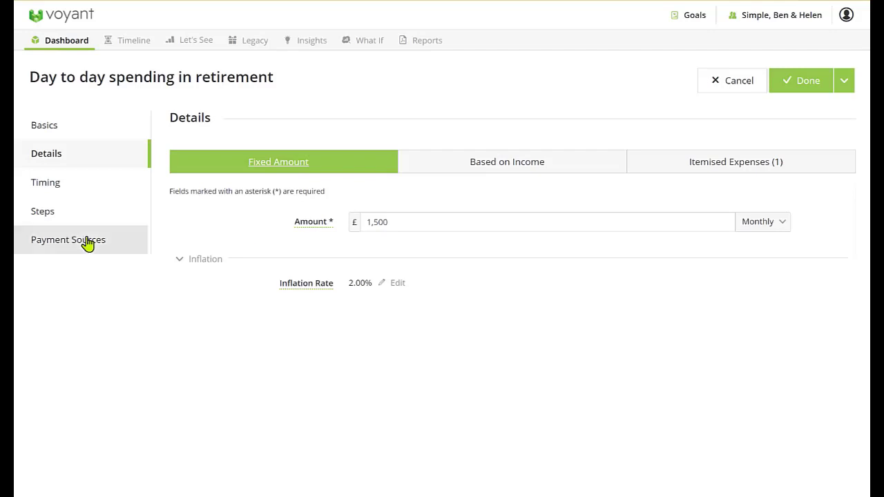
Step: Make the goal end at Helen's mortality at 90 instead of the Holidays reduce event
left_click(54, 183)
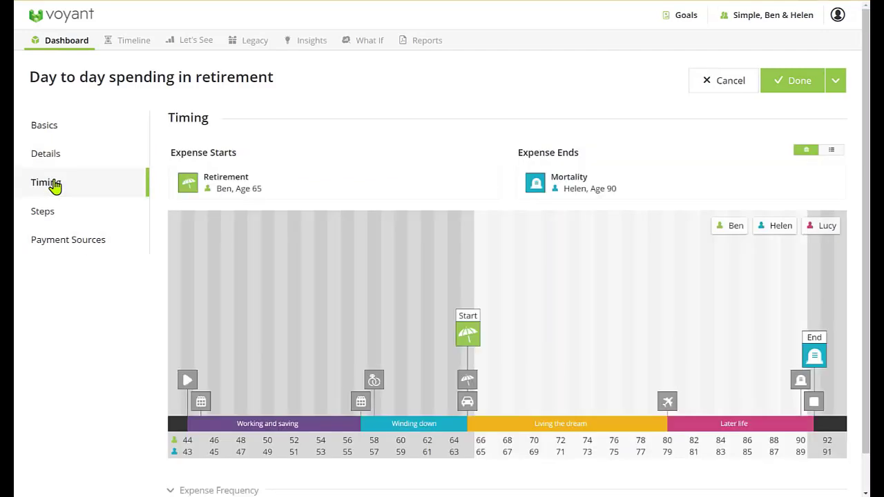
mouse_move(470, 342)
mouse_move(811, 356)
left_click(559, 430)
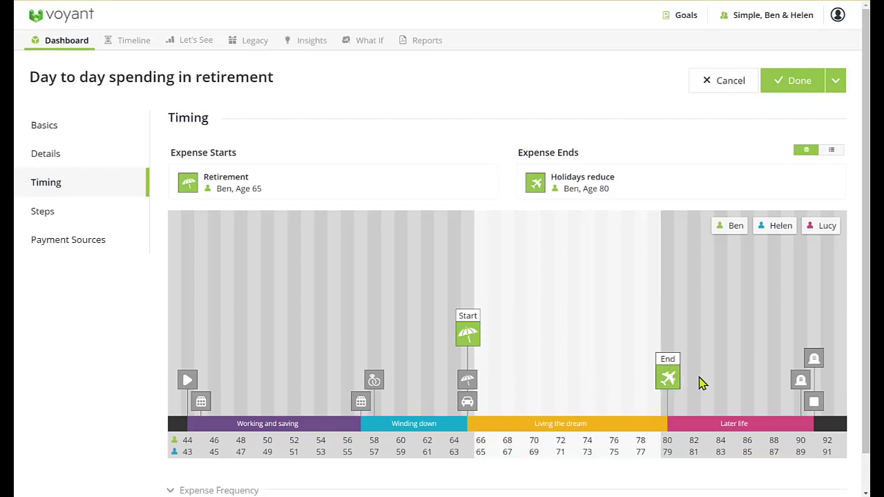
mouse_move(813, 357)
left_mouse_down()
mouse_move(791, 322)
mouse_move(656, 190)
left_mouse_up()
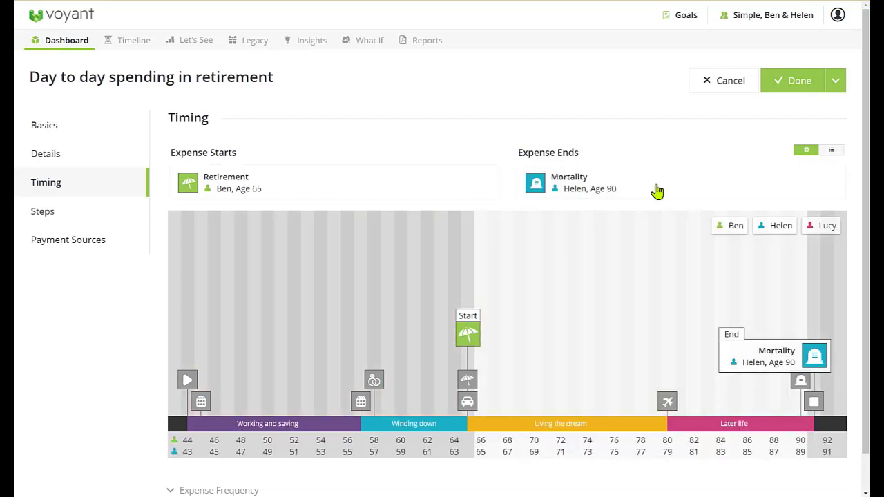
Step: Review the goal's spending steps timeline, then view its 11 available payment sources
left_click(81, 220)
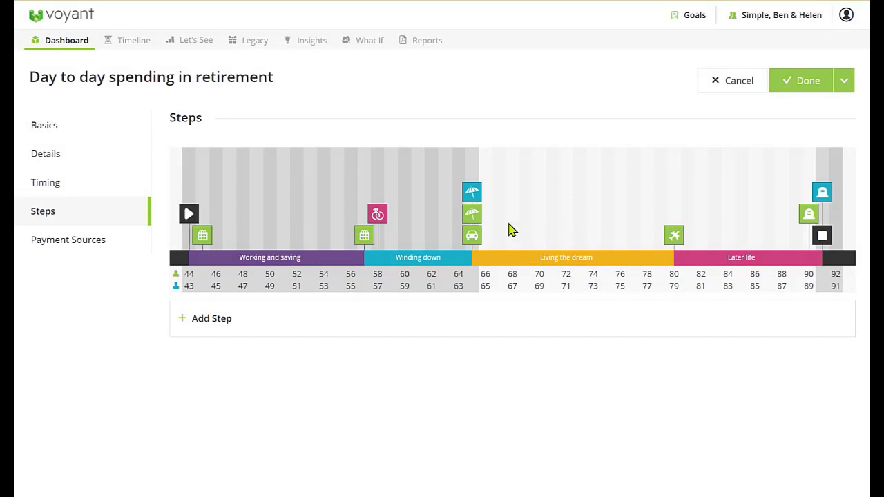
mouse_move(474, 234)
mouse_move(682, 242)
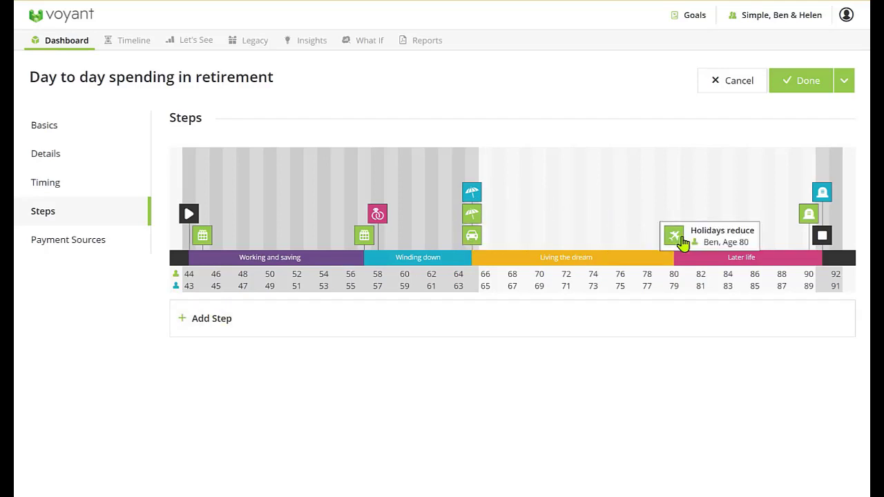
left_click(65, 239)
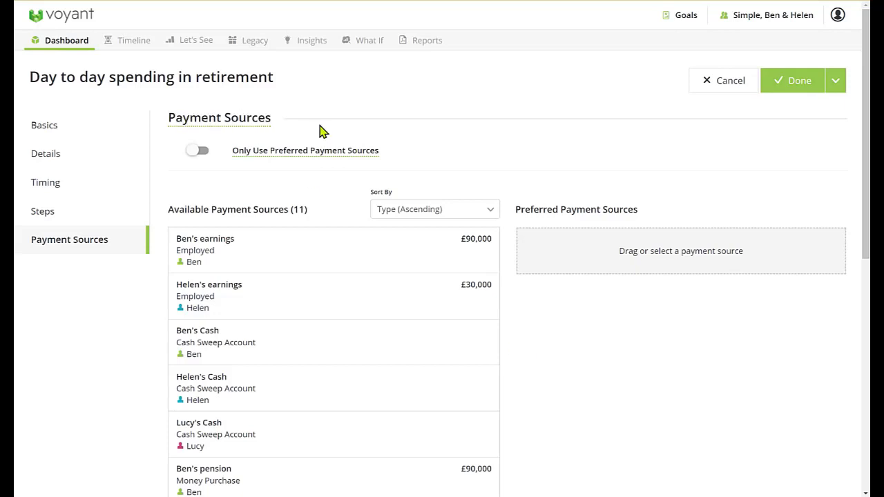
Step: Save the goal with Done, returning to the dashboard showing 1 of 1 goals met
left_click(78, 132)
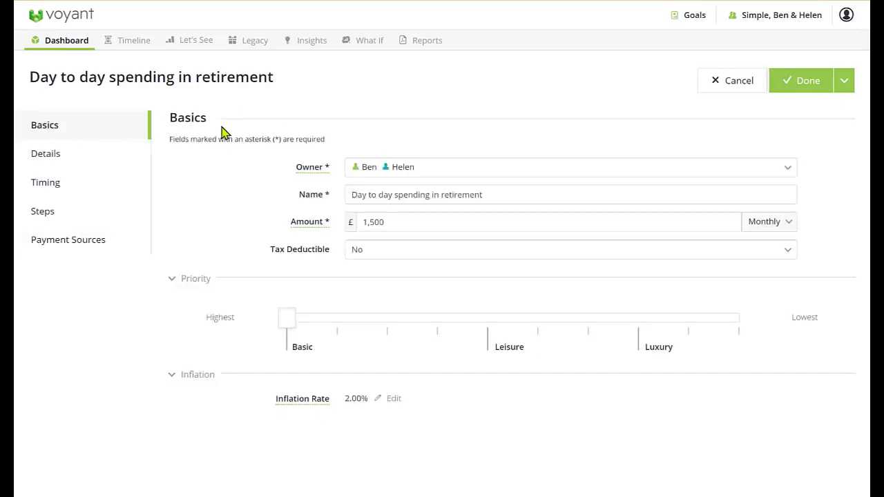
left_click(846, 94)
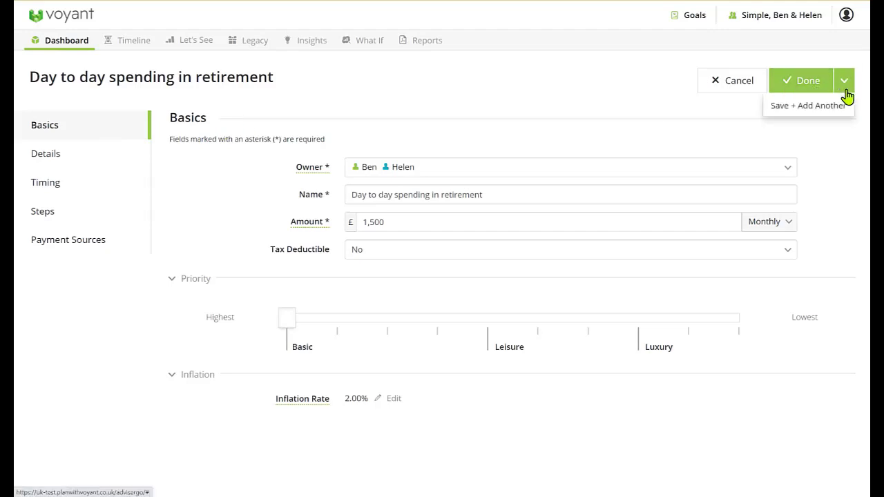
left_click(790, 82)
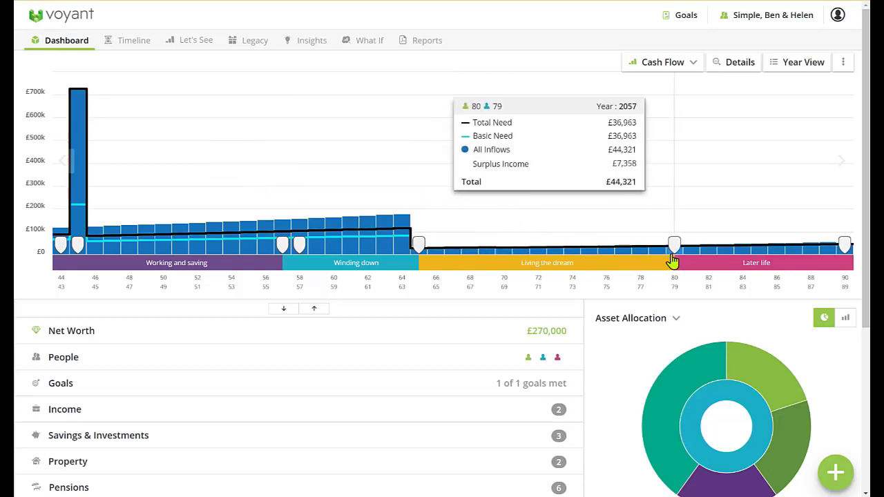
Step: Expand the dashboard Goals list to see Day to day spending in retirement 100% met at £18,000
left_click(63, 389)
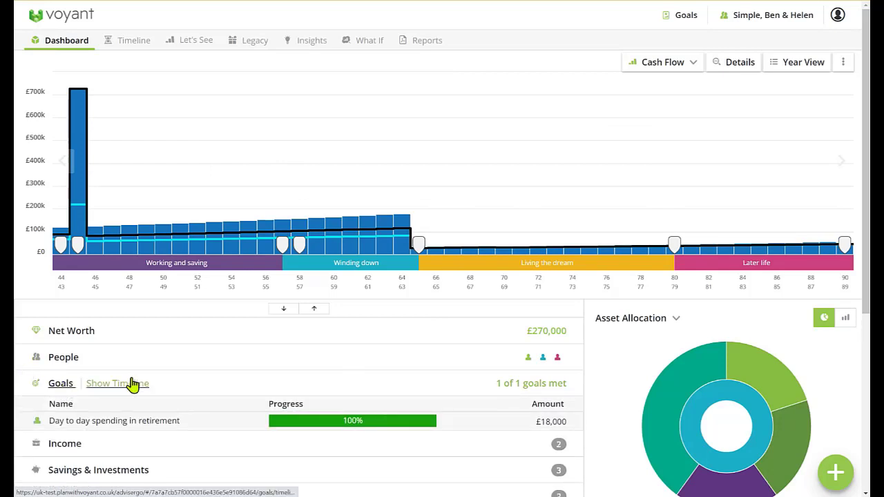
scroll(131, 383, "down", 2)
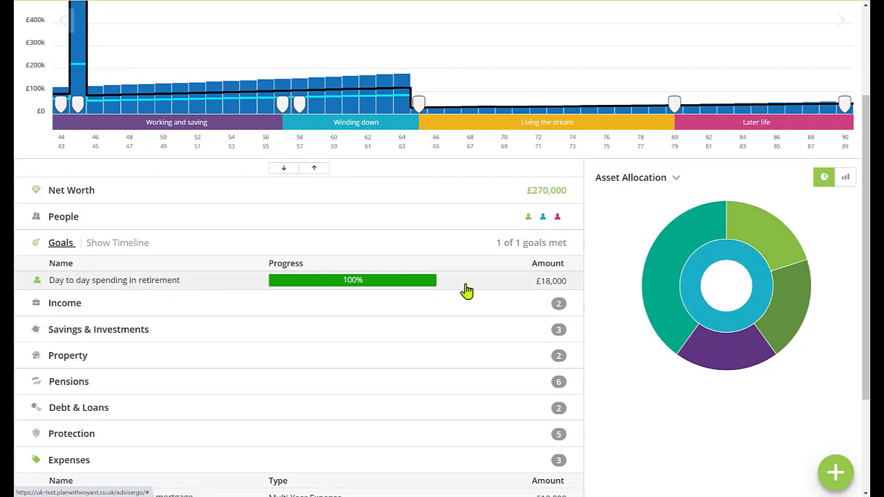
mouse_move(362, 287)
mouse_move(408, 288)
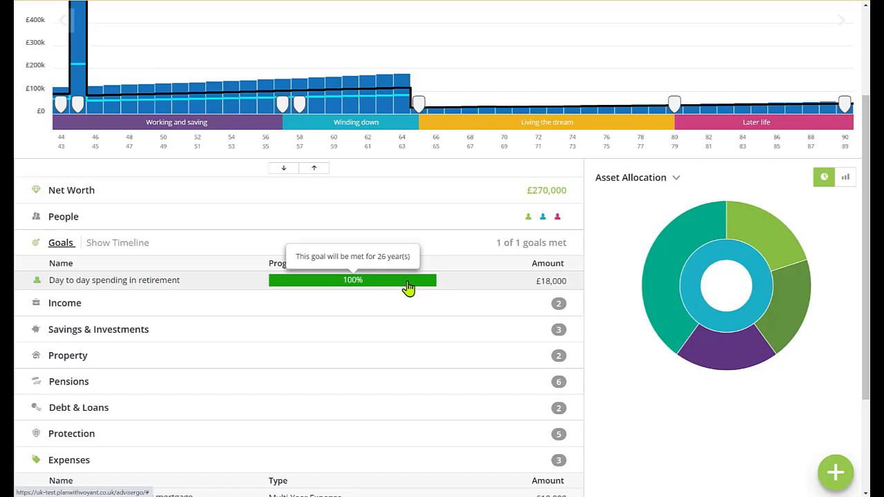
Step: Start a Retirement Goal named Discretionary spending in retirement at £15,000 a year
left_click(836, 472)
left_click(598, 188)
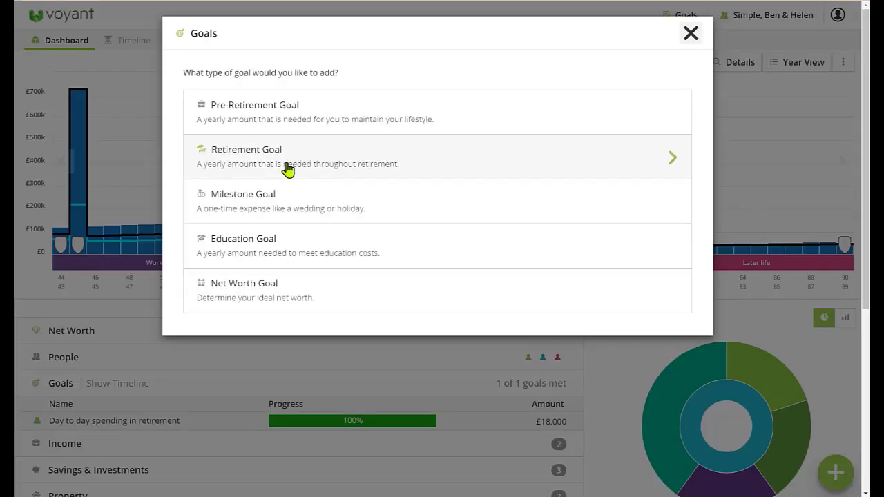
left_click(289, 159)
left_click(339, 193)
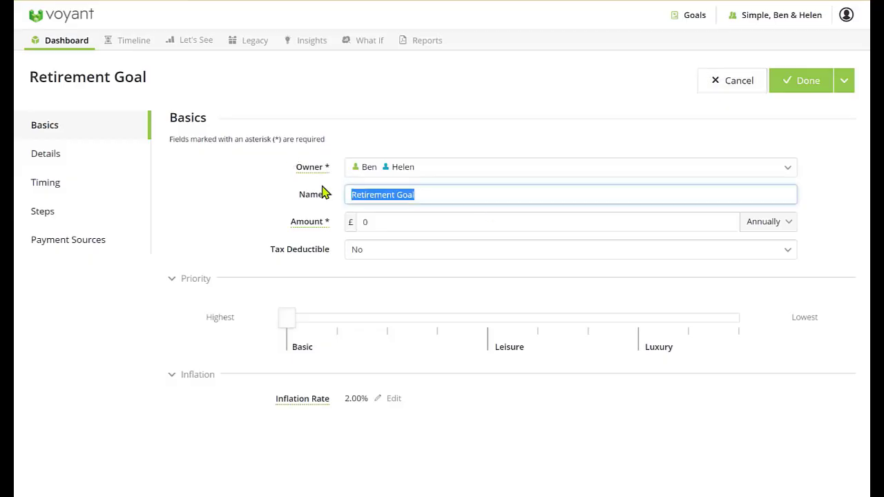
type("Discretionary spending in r")
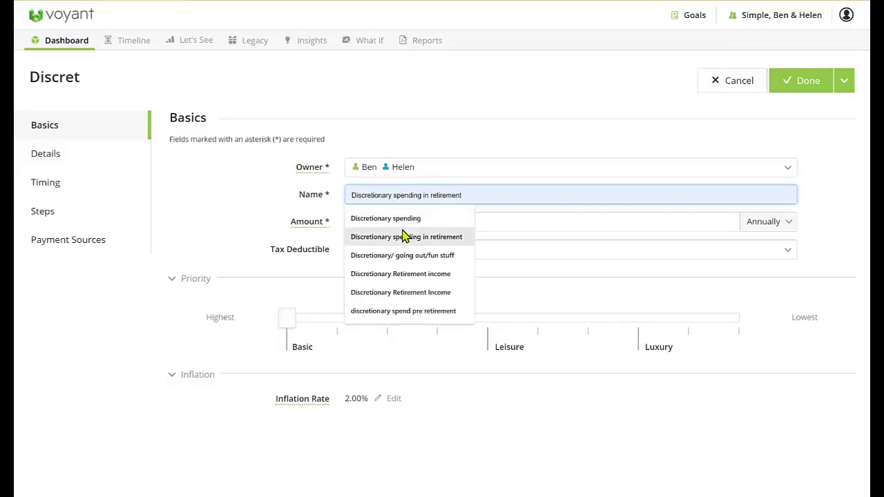
left_click(401, 237)
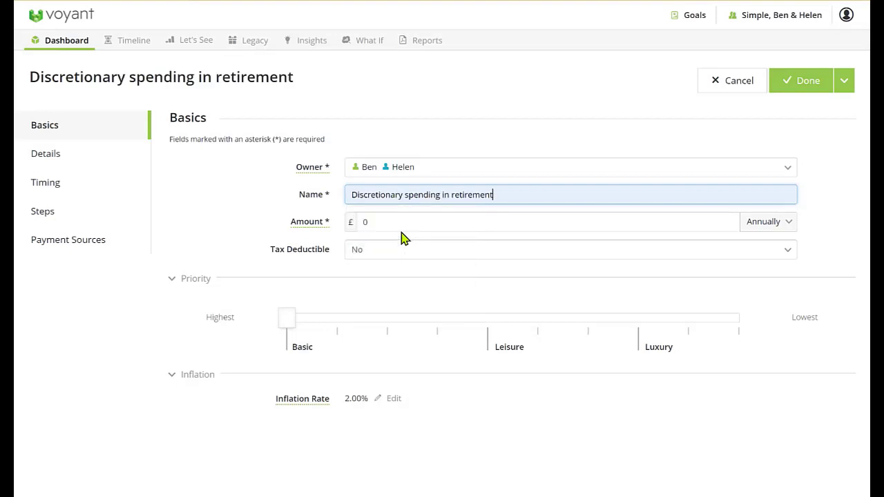
left_click(368, 221)
left_click(347, 226)
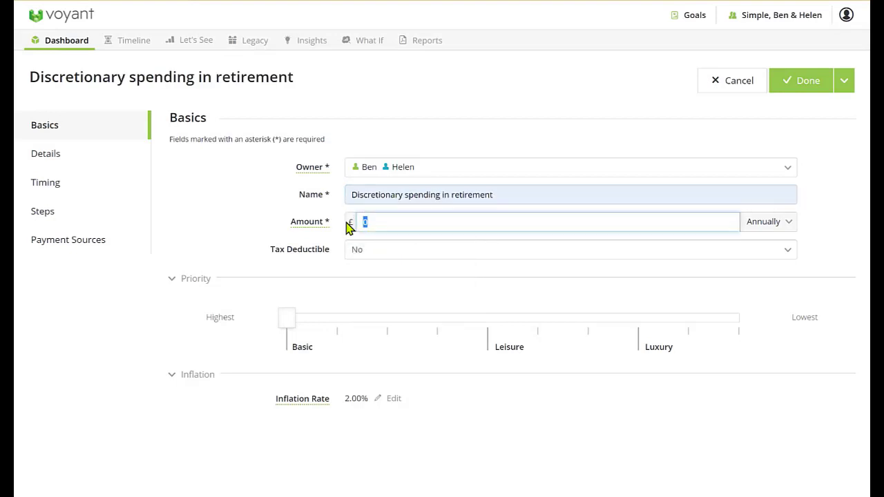
type("150000")
Step: Lower its priority to Leisure, check its timing, and save it while opening another retirement goal
left_click_drag(287, 321, 482, 330)
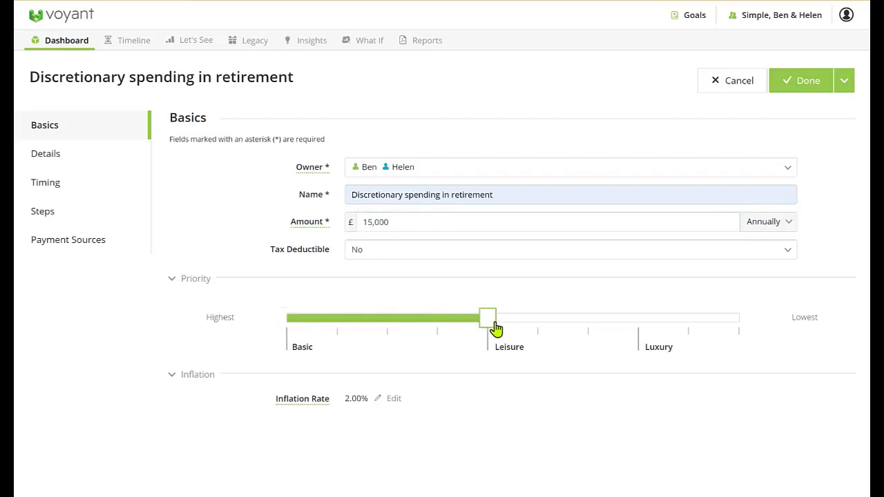
left_click(95, 194)
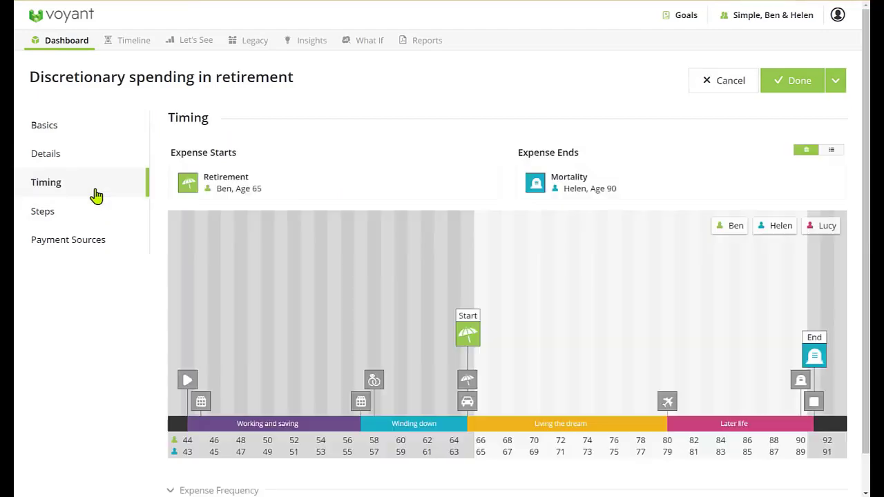
left_click(838, 83)
left_click(801, 116)
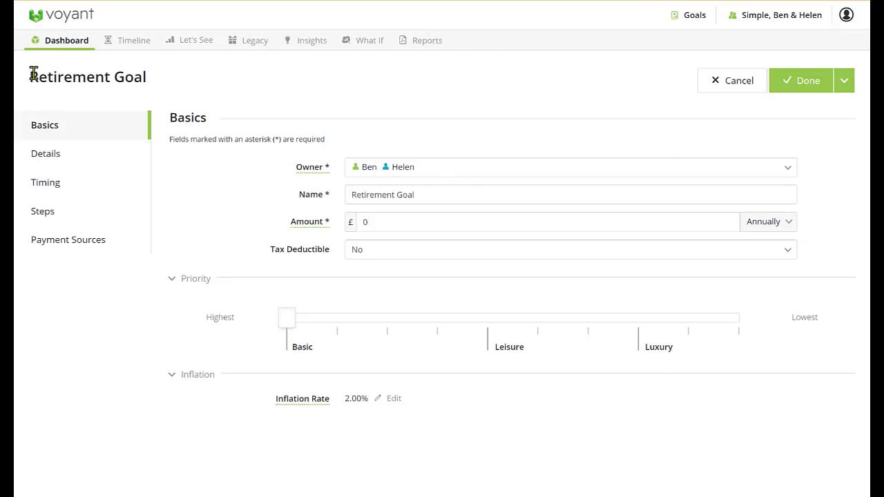
Step: Name the new goal Holidays at £10,000 a year, with priority just past Leisure
left_click_drag(30, 74, 172, 82)
left_click(231, 79)
left_click_drag(424, 194, 332, 210)
type("Holidays")
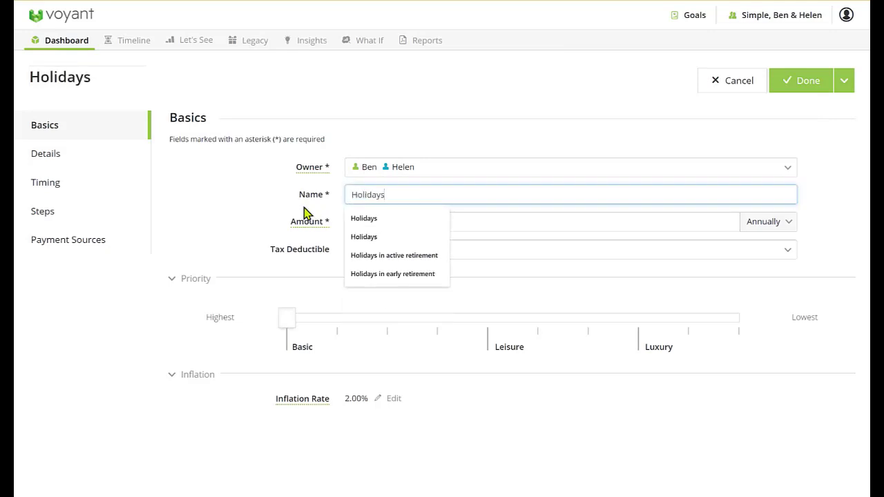
key("Tab")
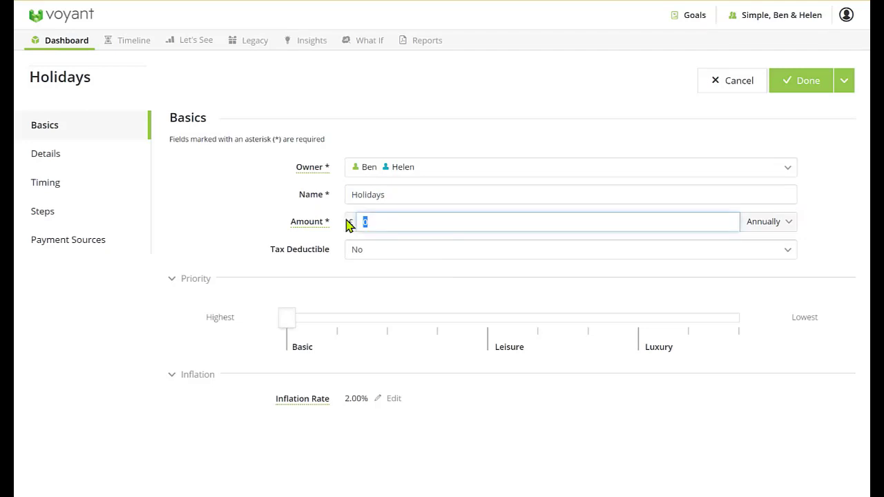
type("100000")
left_click_drag(288, 328, 570, 335)
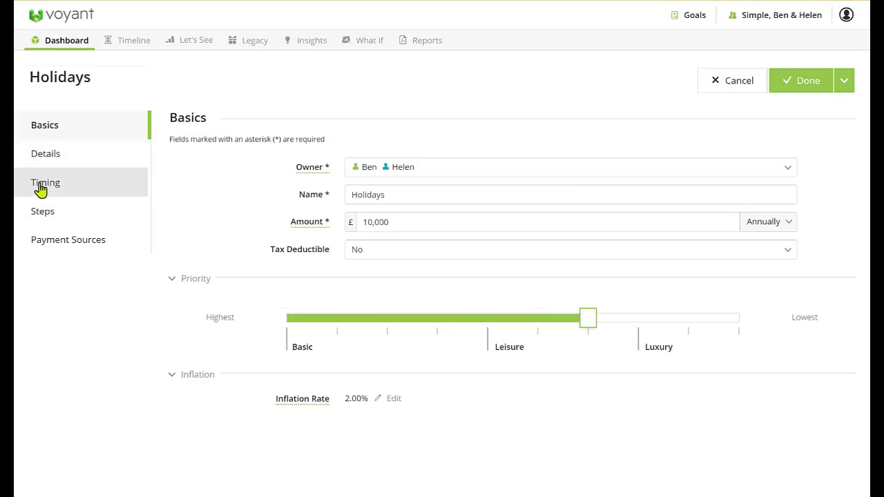
Step: Add a step dropping Holidays spending to £4,000 at Ben's age-80 Holidays reduce event
left_click(49, 220)
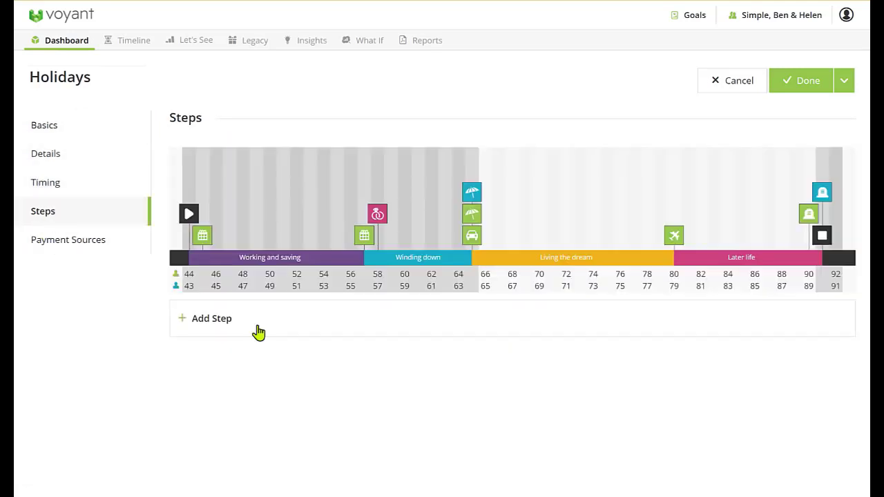
left_click(209, 321)
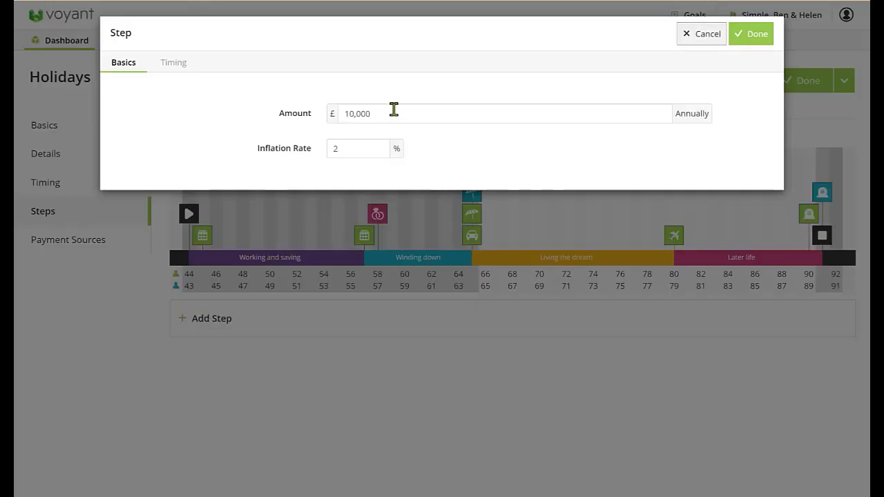
left_click_drag(395, 111, 312, 124)
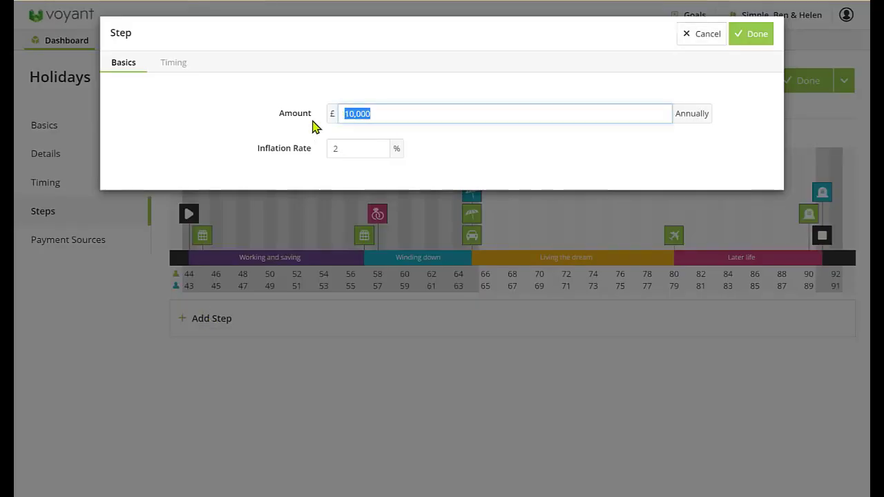
type("4000")
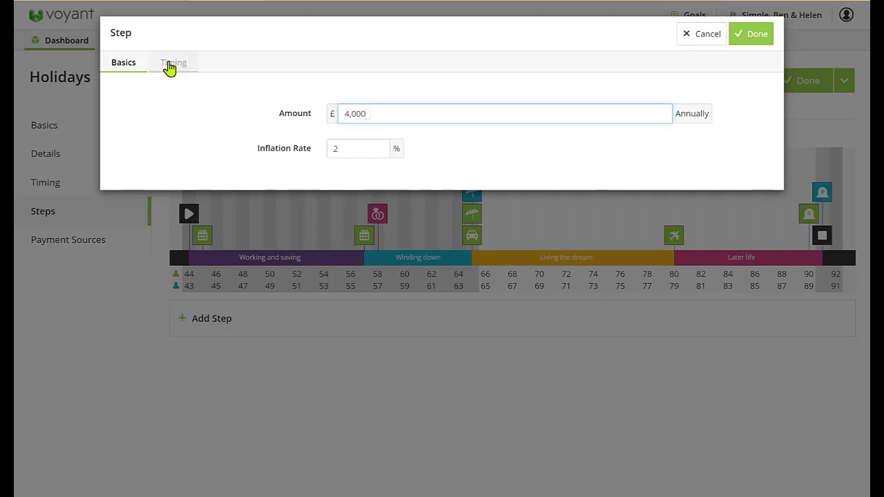
left_click(168, 67)
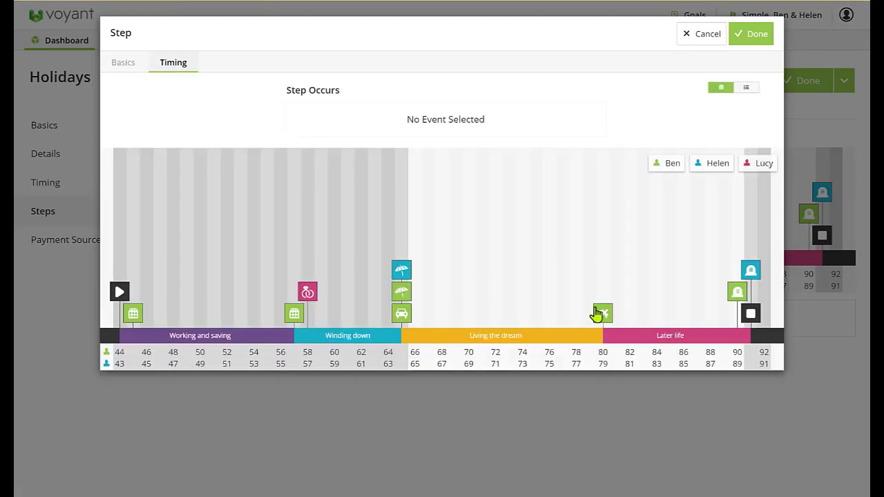
mouse_move(603, 315)
left_click_drag(603, 314, 509, 122)
left_click(731, 35)
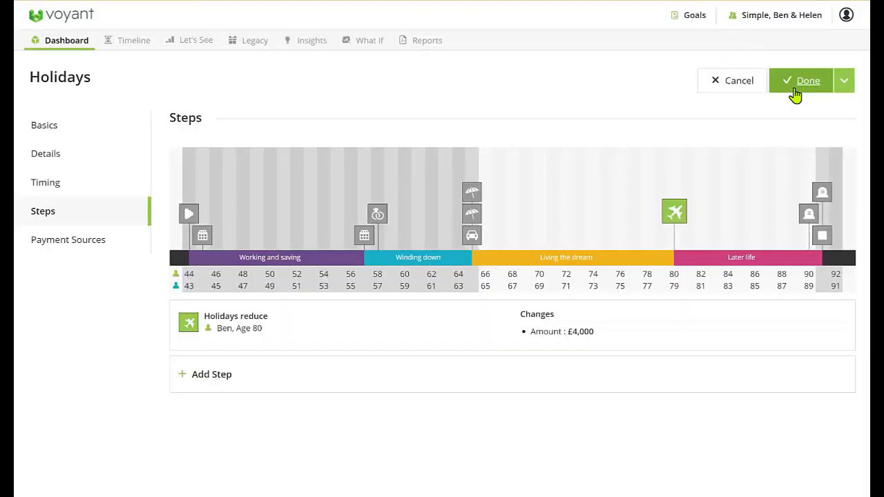
Step: Save the Holidays goal and read the Dashboard progress bars at 98%, 44% and 35%
left_click(795, 95)
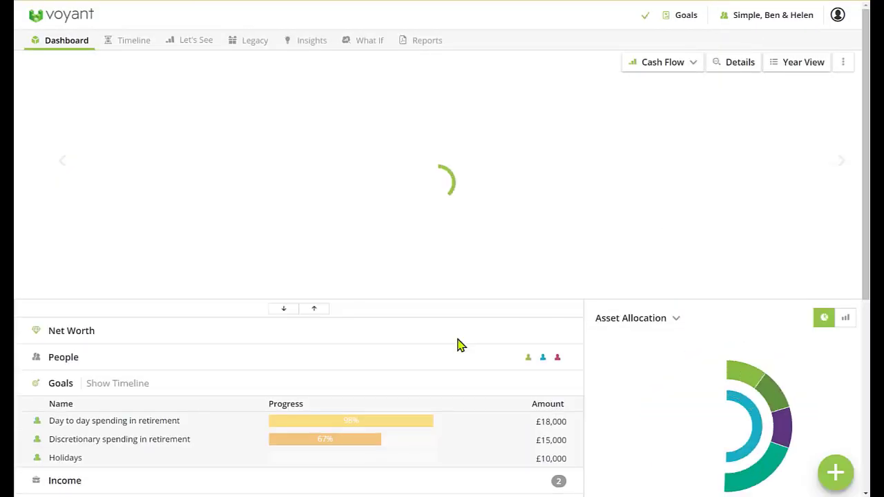
mouse_move(312, 442)
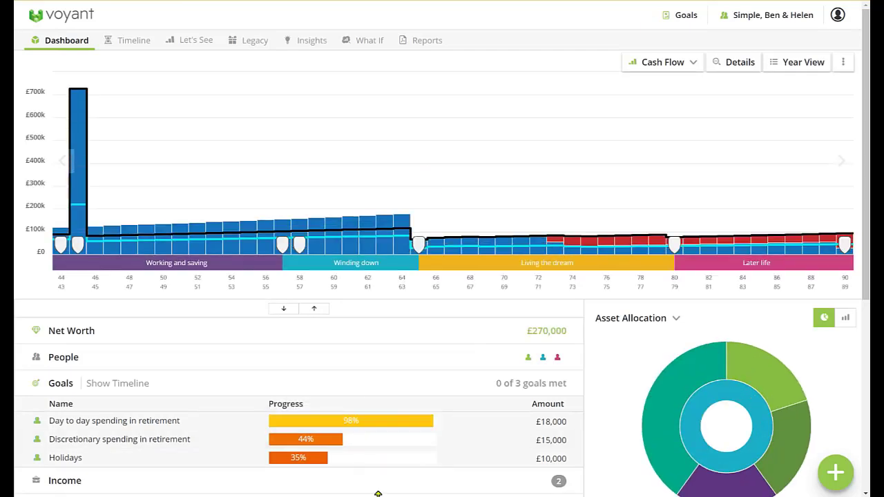
mouse_move(380, 429)
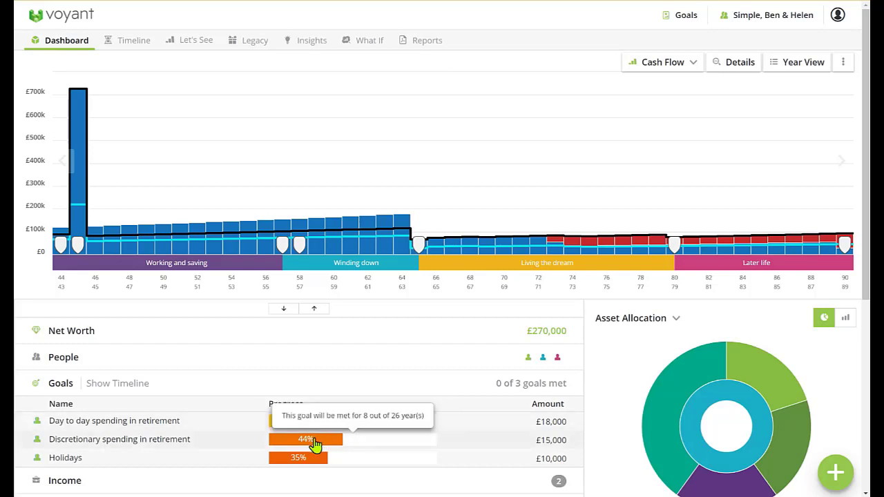
mouse_move(310, 465)
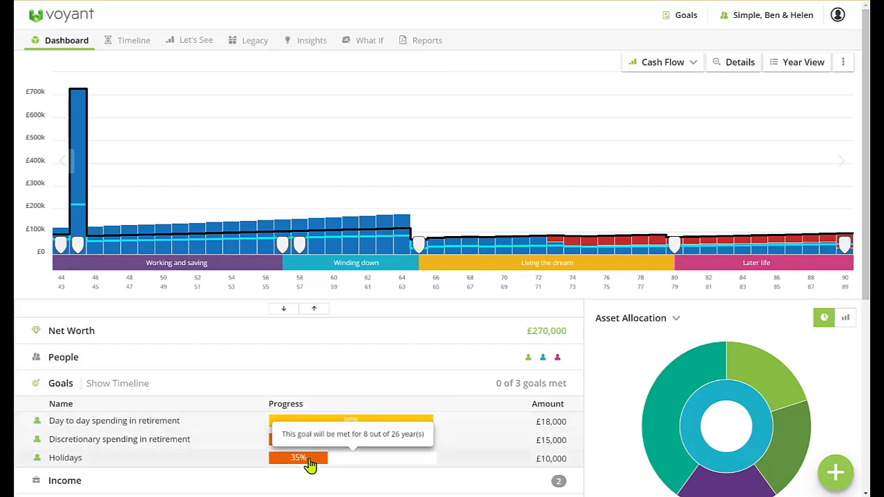
Step: Create an education goal named Lucy Uni, owned by Lucy, with its yearly amount
left_click(837, 475)
left_click(597, 206)
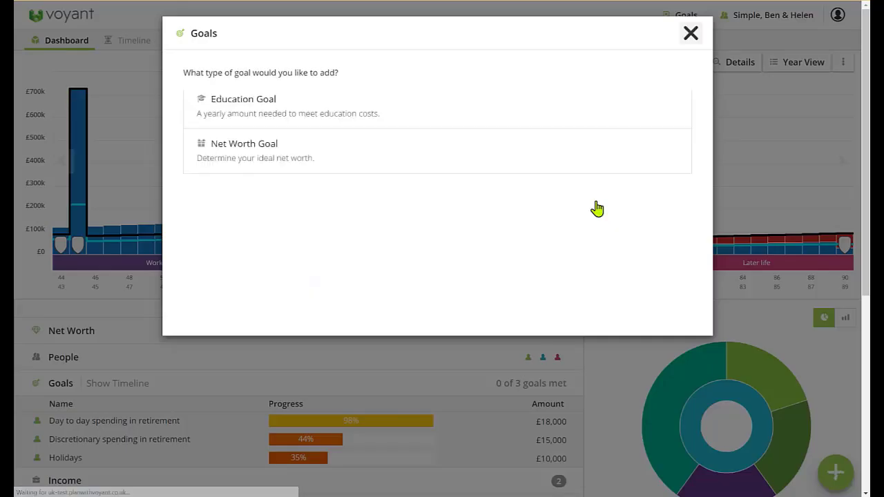
left_click(300, 246)
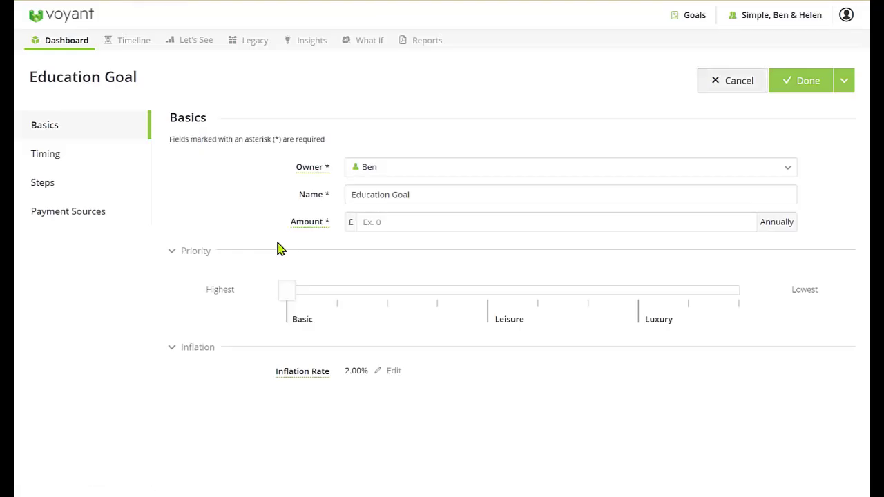
left_click(422, 174)
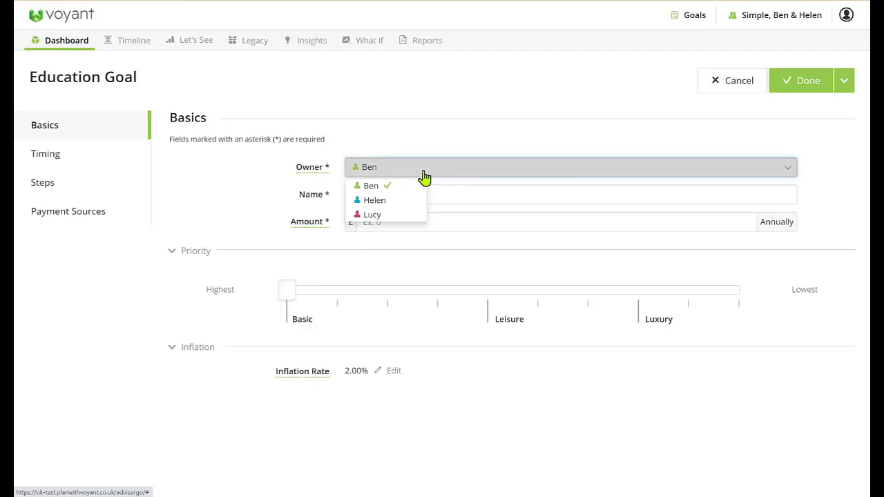
left_click(374, 215)
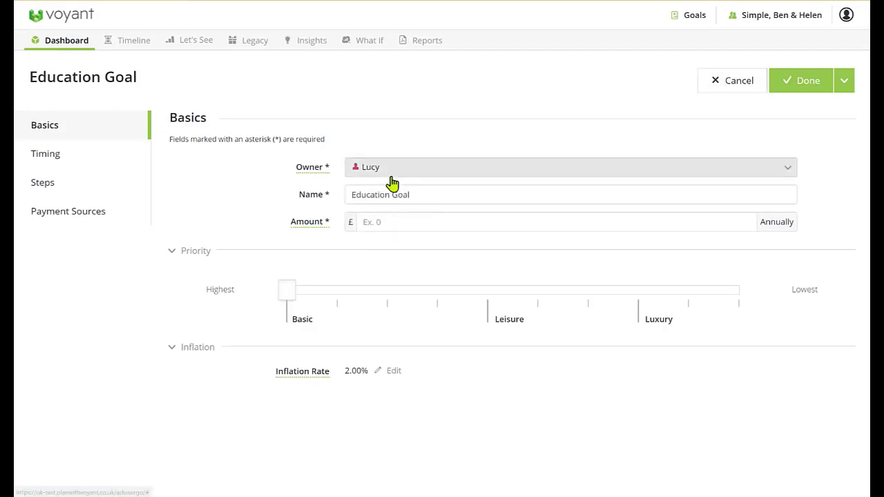
left_click_drag(424, 194, 322, 194)
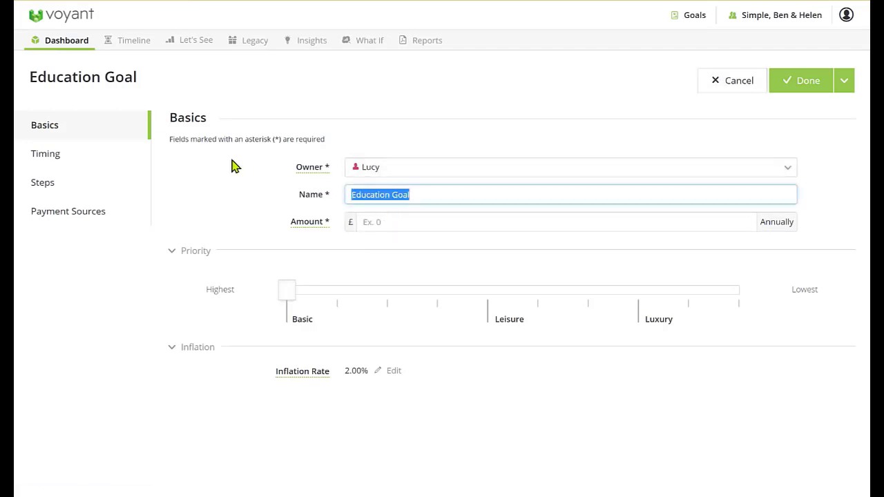
type("Lucy Uni")
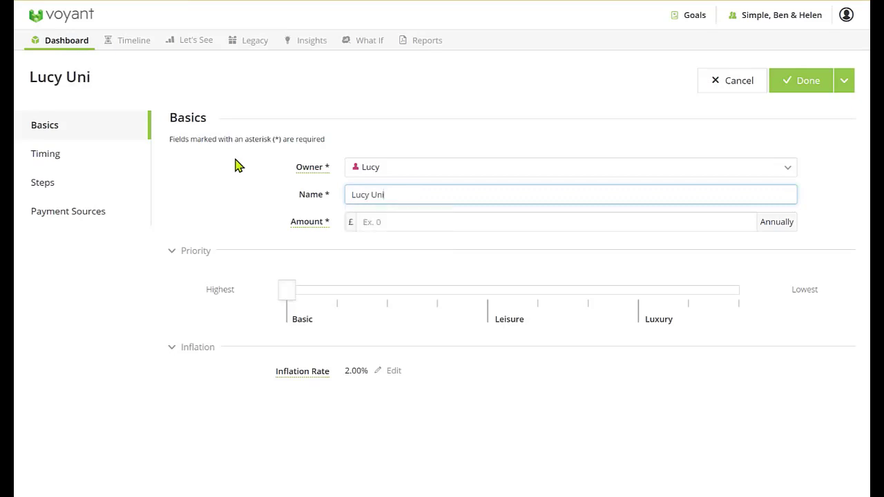
left_click(373, 222)
type("1000")
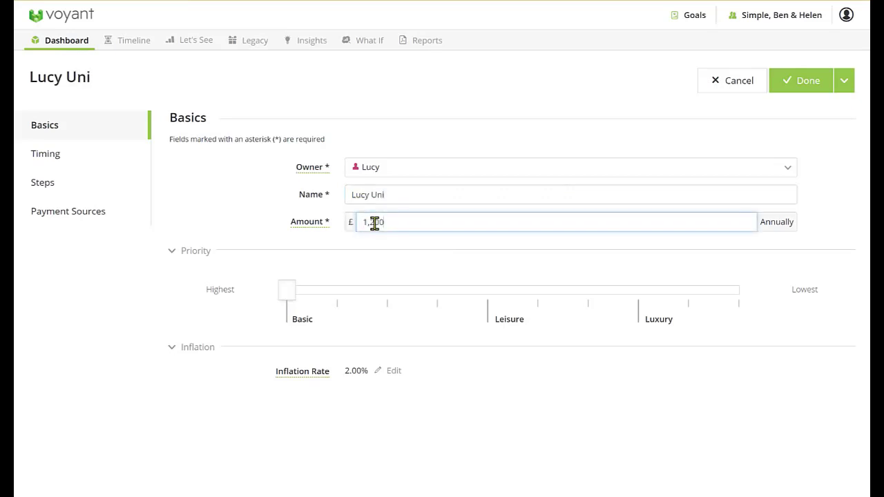
type("0")
Step: Set its priority in the Basic band and time it from University at 18 to Graduation at 21
left_click_drag(292, 298, 386, 300)
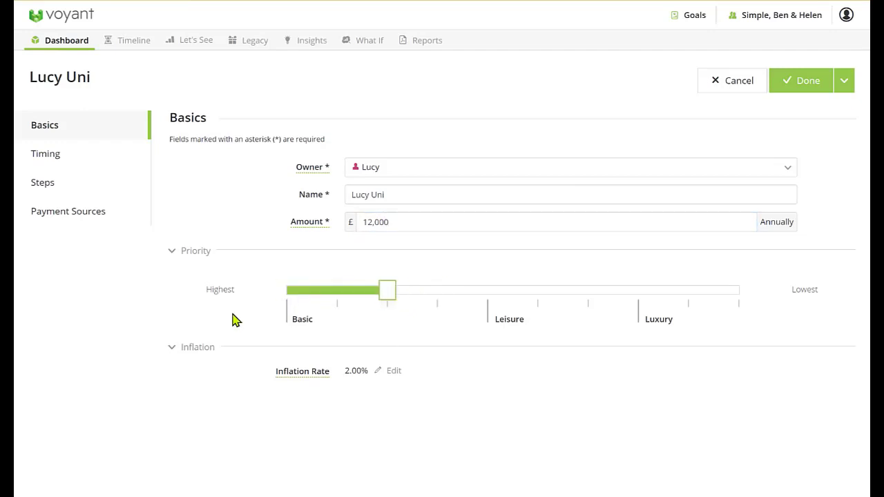
left_click(57, 164)
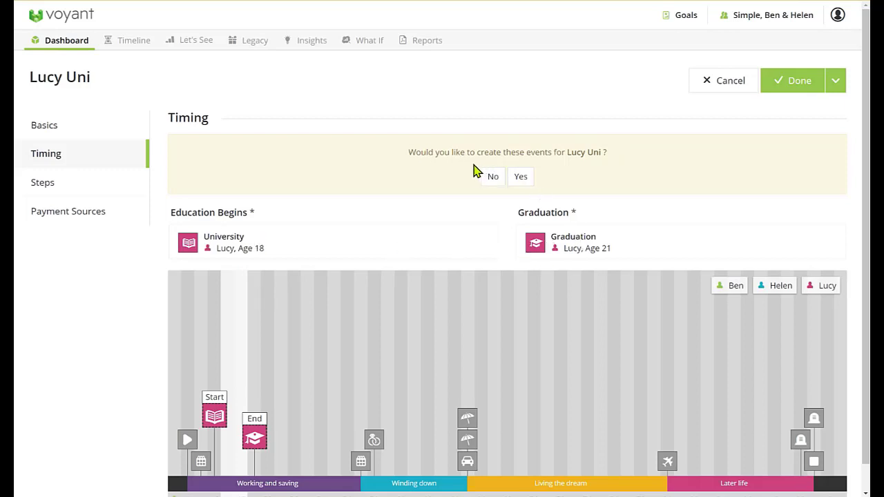
left_click(523, 176)
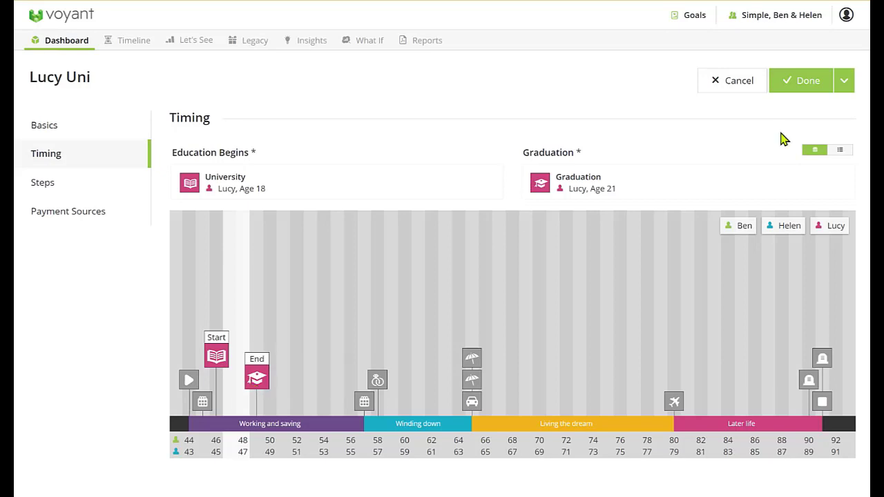
Step: Save Lucy Uni, review the 1-of-4 goals list, and view the 13-event Timeline
left_click(785, 87)
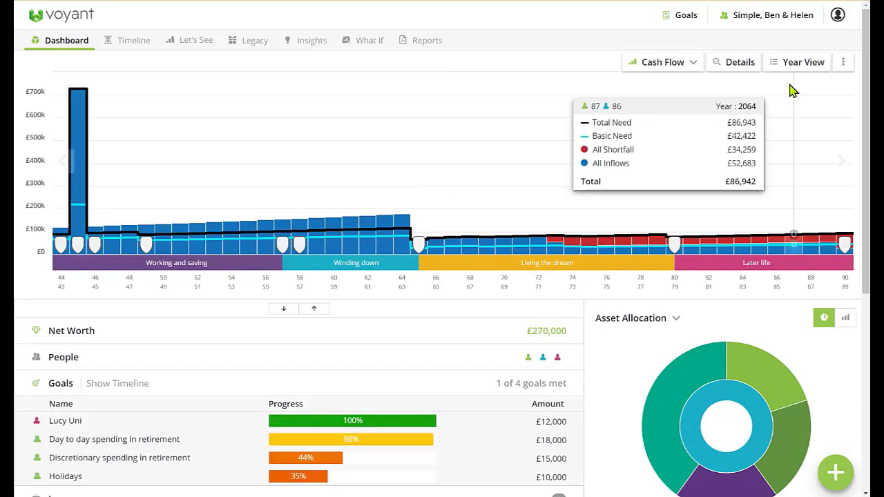
scroll(600, 357, "down", 1)
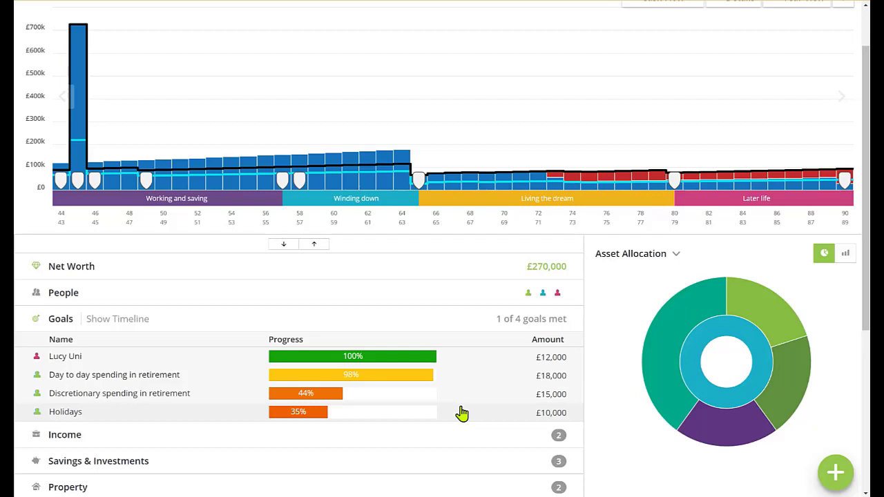
scroll(462, 413, "up", 1)
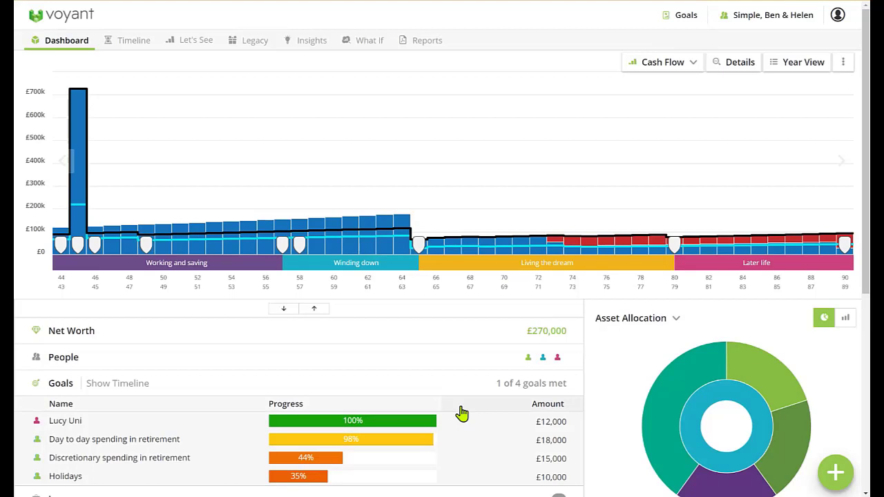
left_click(136, 41)
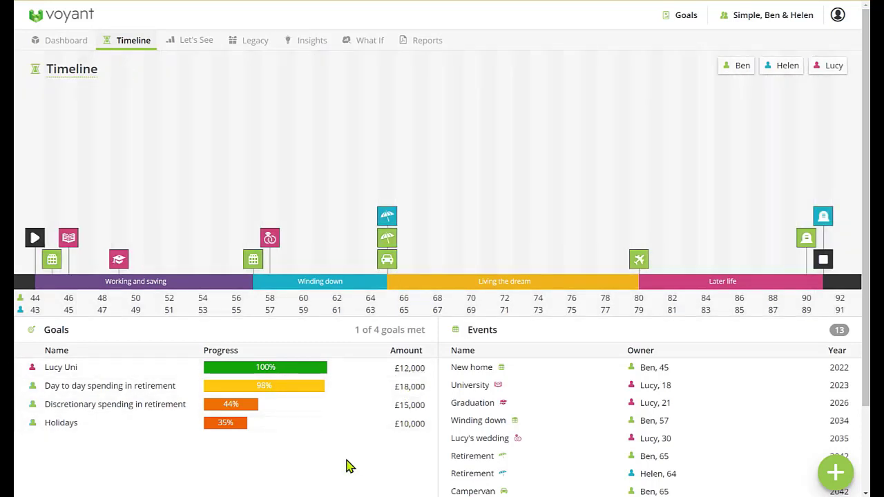
Step: Open Goal Priority Analysis from Insights and scroll down to its list of four goals
left_click(312, 41)
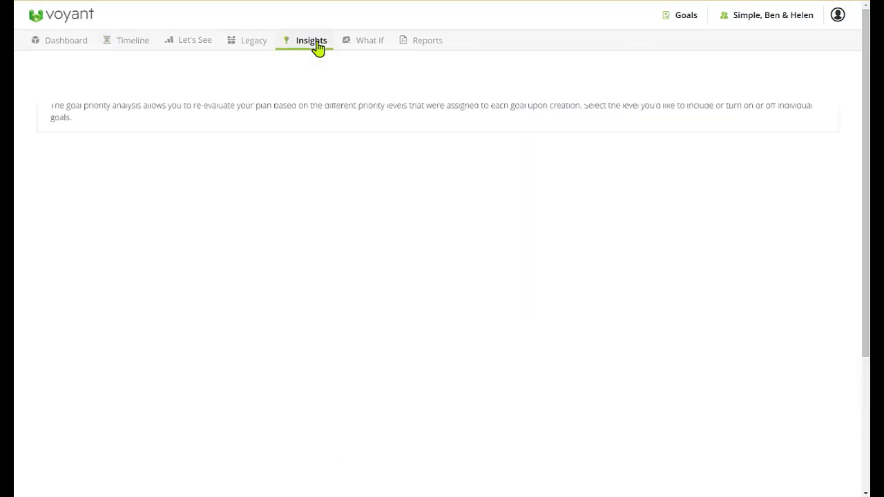
scroll(342, 345, "down", 3)
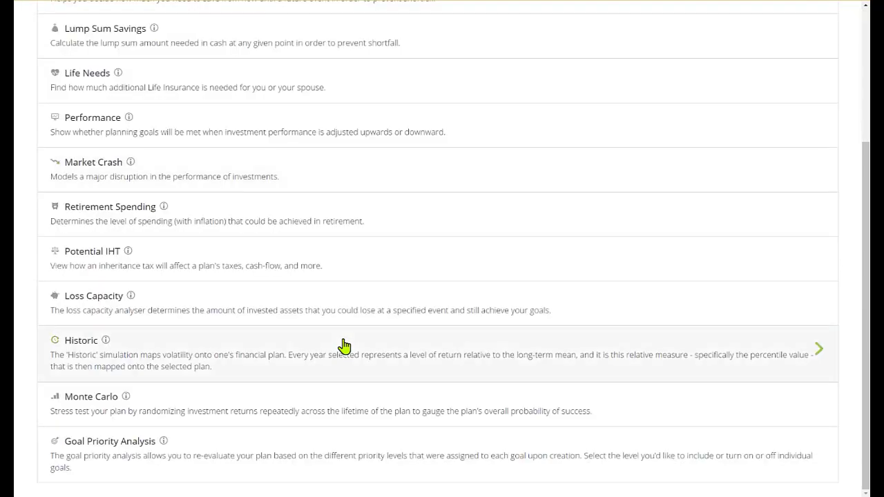
left_click(120, 446)
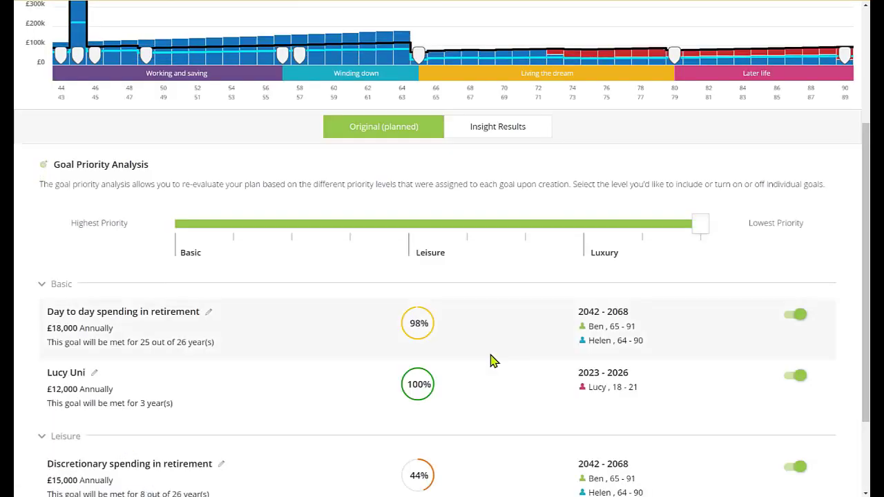
scroll(494, 360, "up", 3)
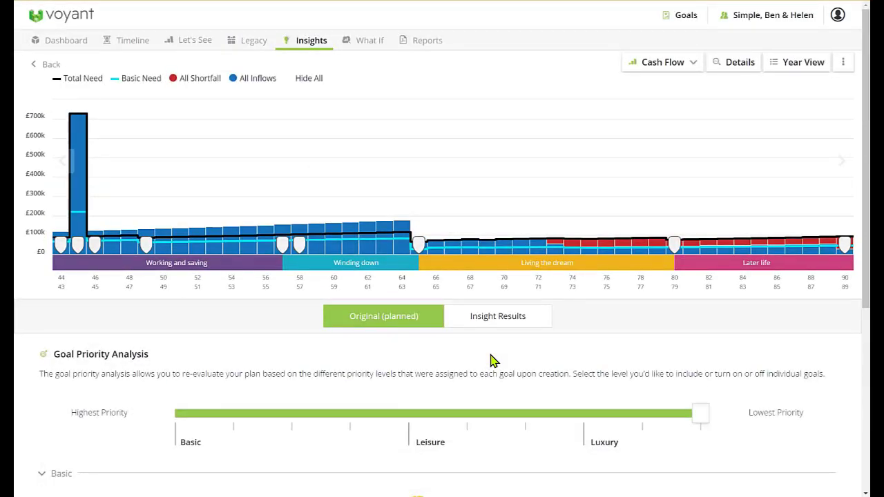
scroll(494, 360, "down", 2)
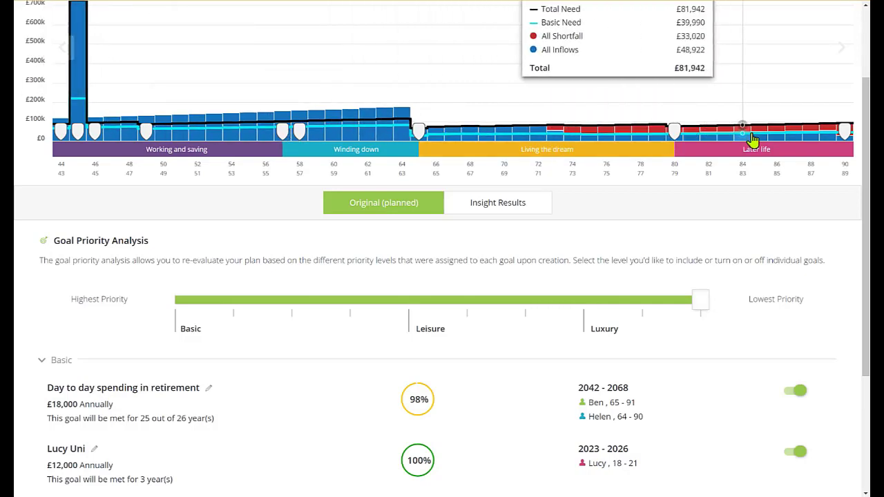
scroll(481, 431, "down", 2)
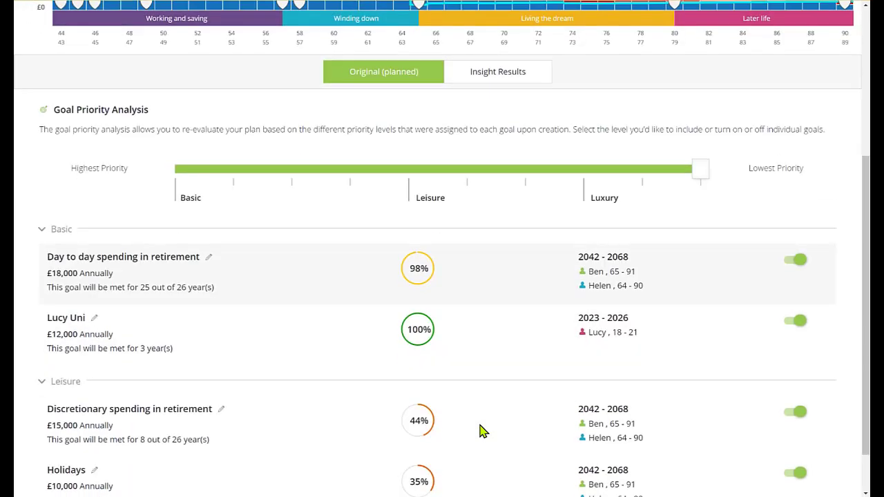
scroll(481, 430, "down", 1)
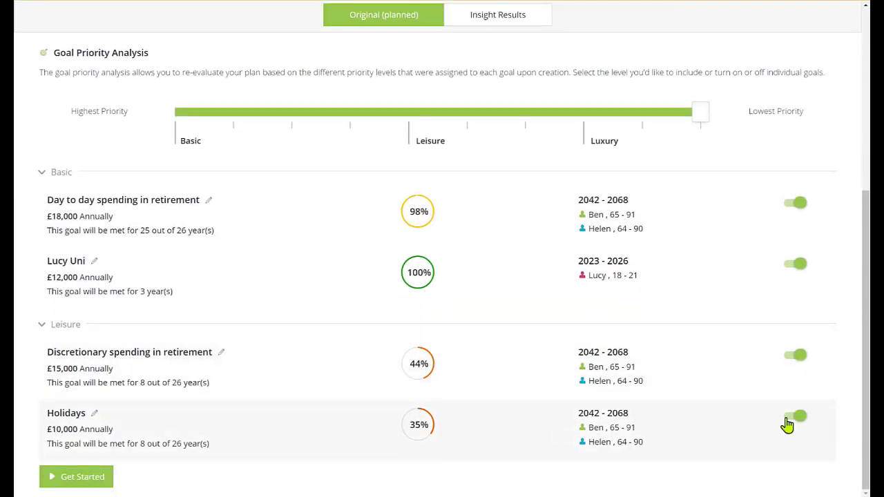
Step: Exclude Holidays, review the results with discretionary retirement spending at 67%, and check the cash flow chart
left_click(799, 417)
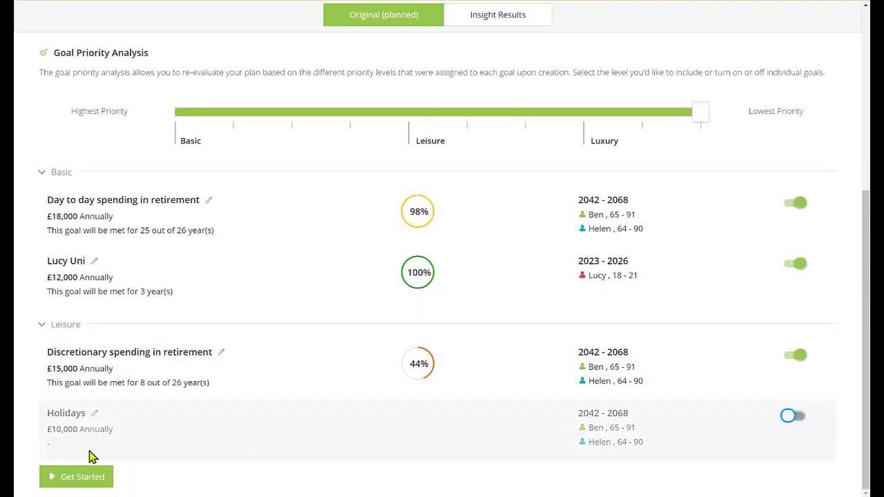
left_click(76, 478)
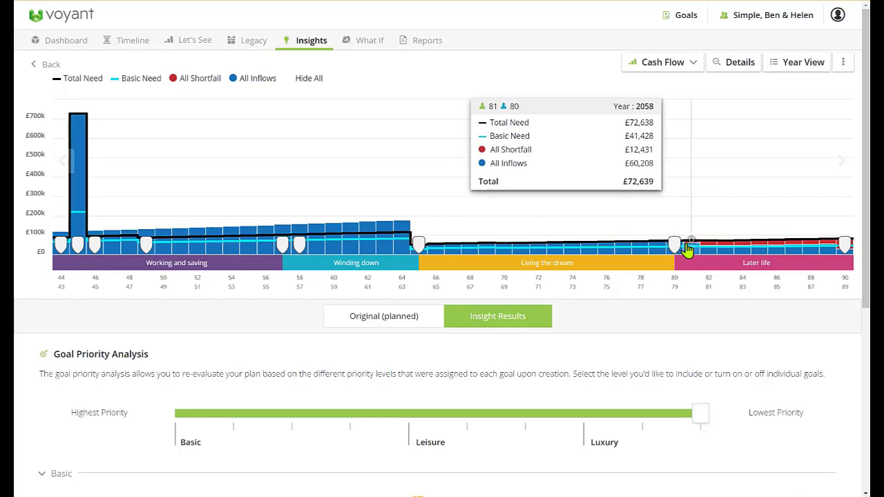
scroll(734, 421, "down", 4)
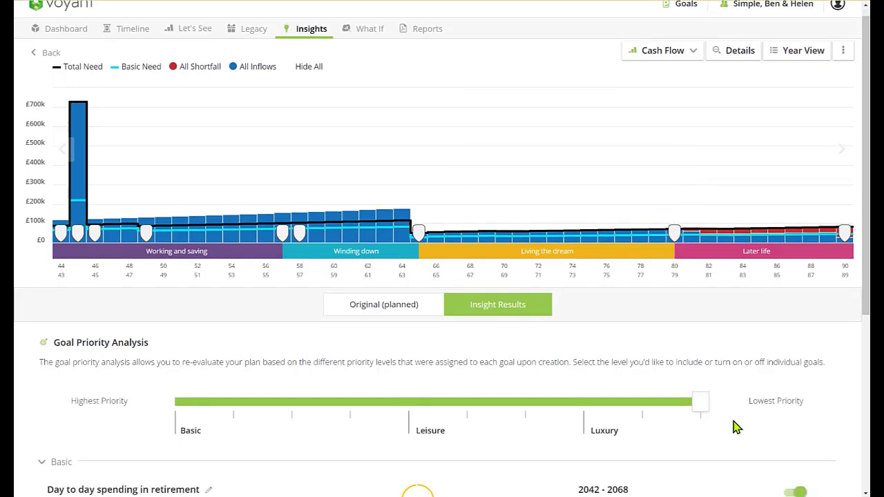
scroll(734, 421, "down", 1)
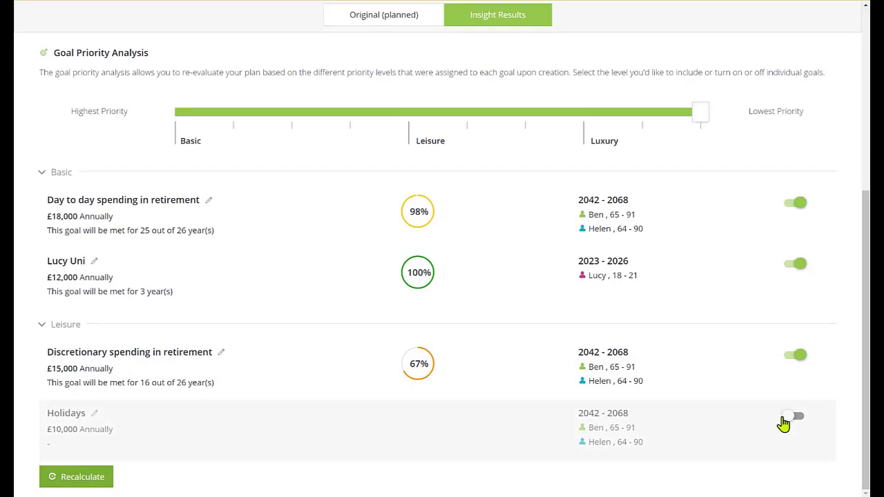
scroll(270, 375, "up", 5)
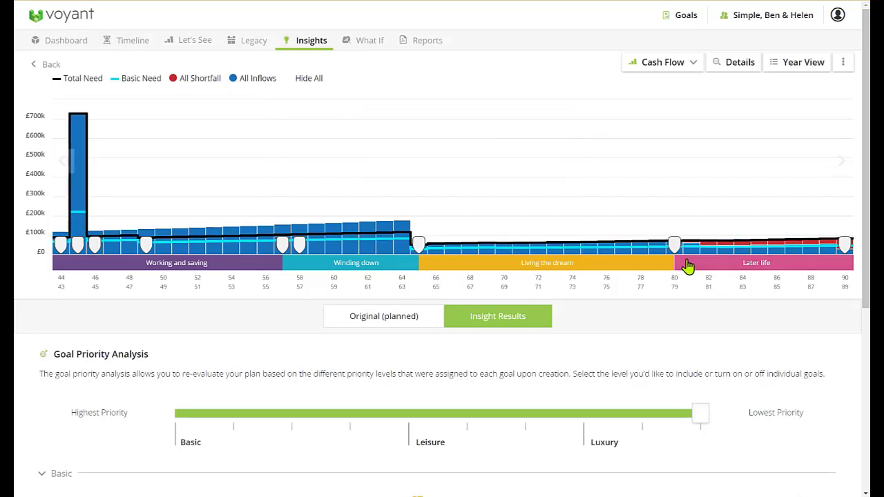
mouse_move(677, 246)
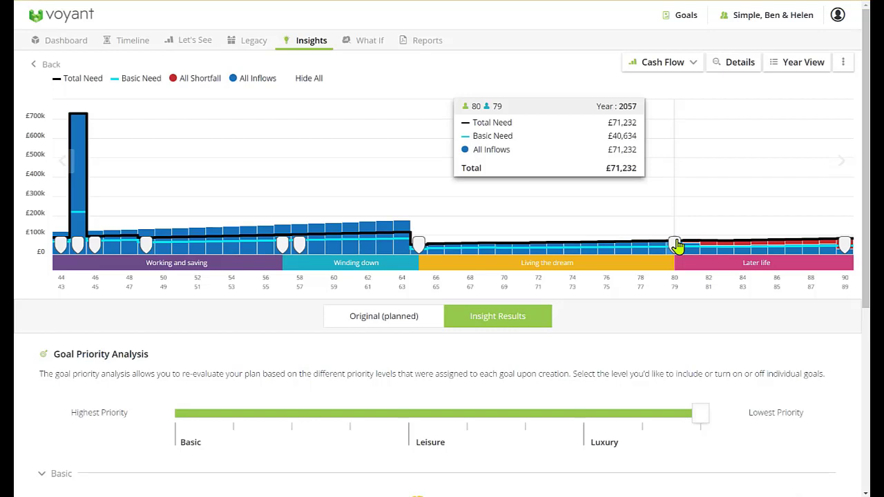
left_click(436, 43)
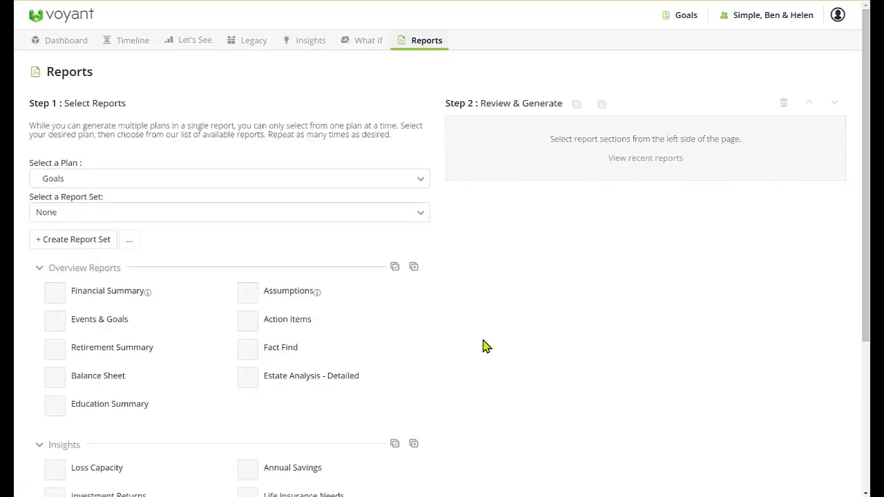
Step: Queue the Events & Goals section and generate it as a 5-page PDF
left_click(95, 324)
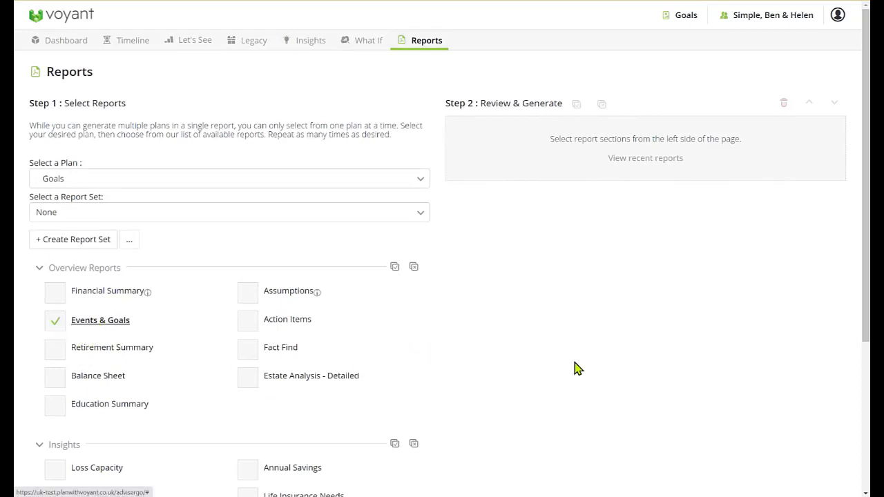
scroll(578, 369, "down", 1)
scroll(578, 370, "down", 3)
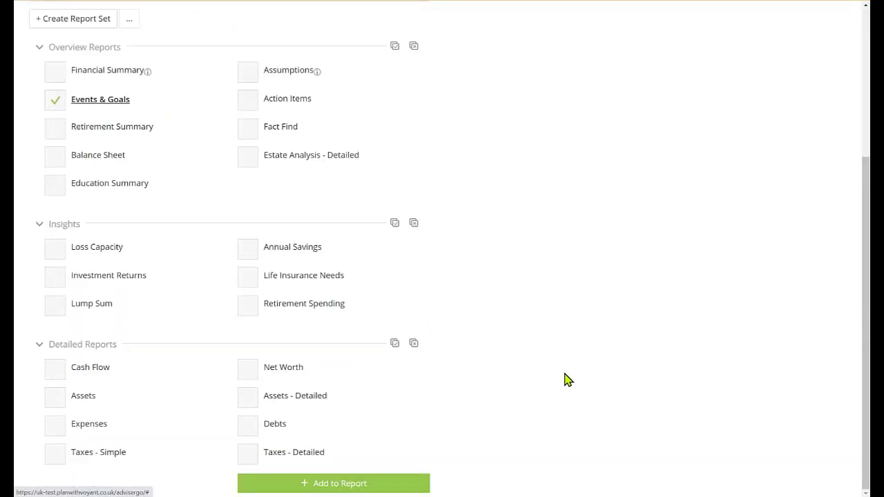
left_click(344, 483)
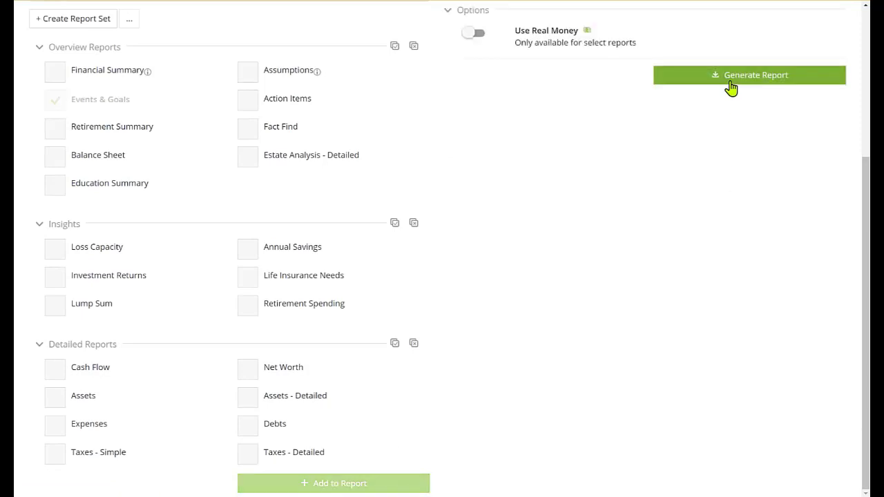
scroll(710, 226, "up", 3)
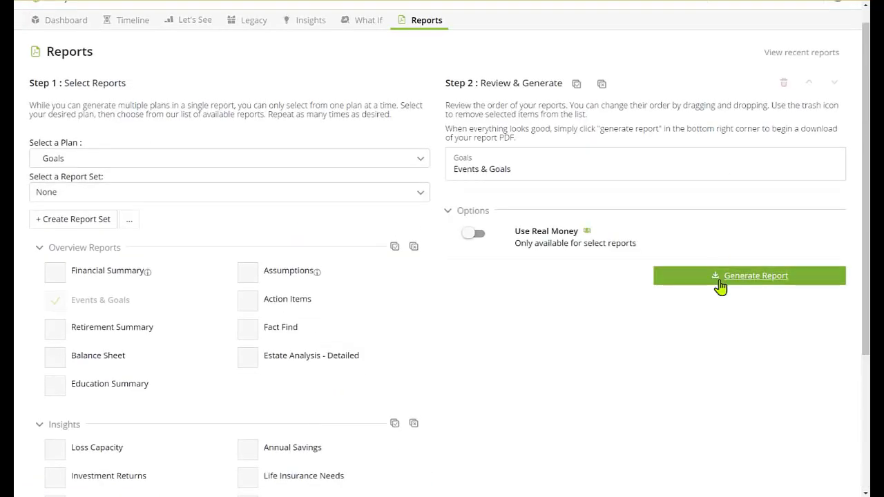
left_click(720, 283)
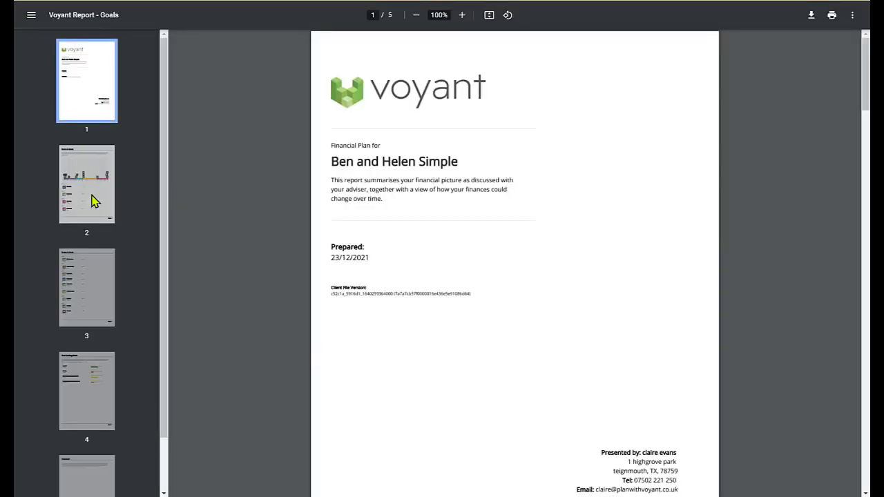
Step: Scroll through report pages 2–5, from Goal Funding Status to the Disclaimer
left_click(93, 198)
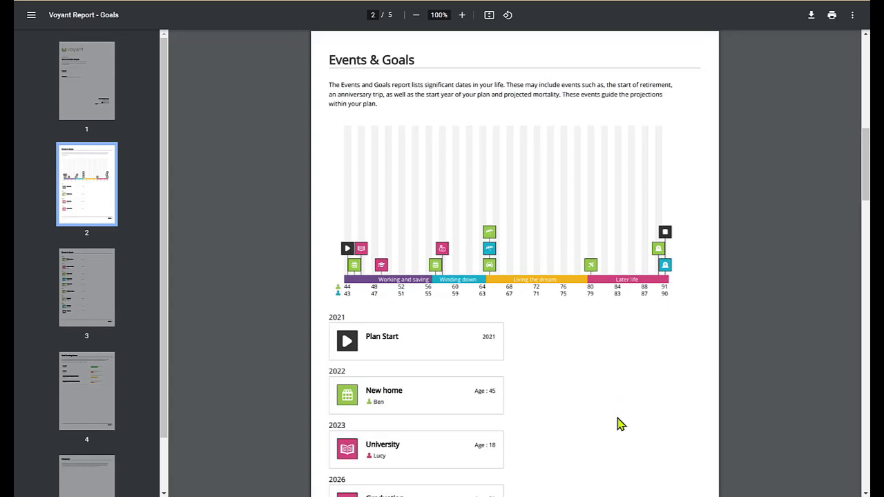
scroll(619, 424, "down", 2)
scroll(620, 424, "down", 2)
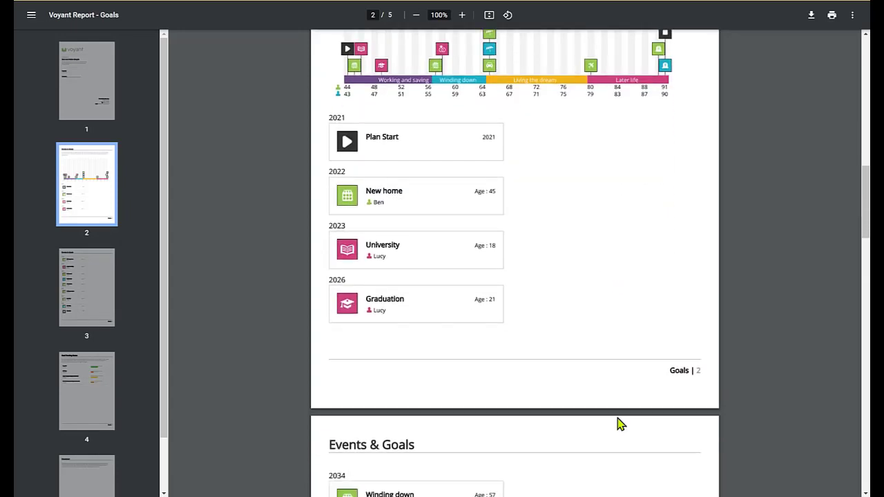
scroll(619, 423, "down", 2)
scroll(619, 419, "up", 5)
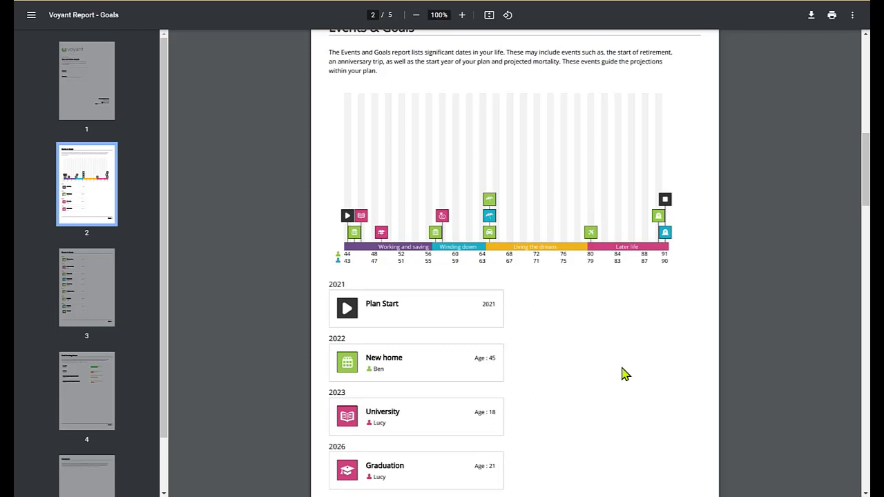
scroll(624, 374, "down", 5)
scroll(624, 374, "down", 10)
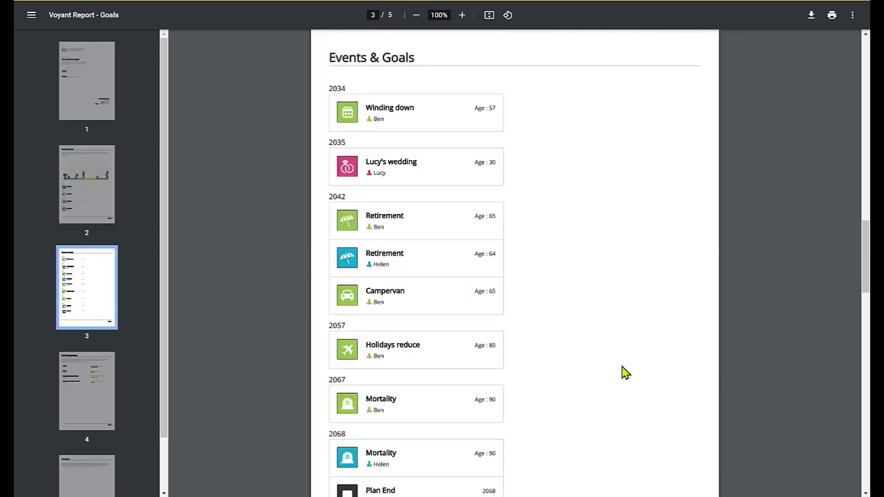
scroll(624, 374, "down", 1)
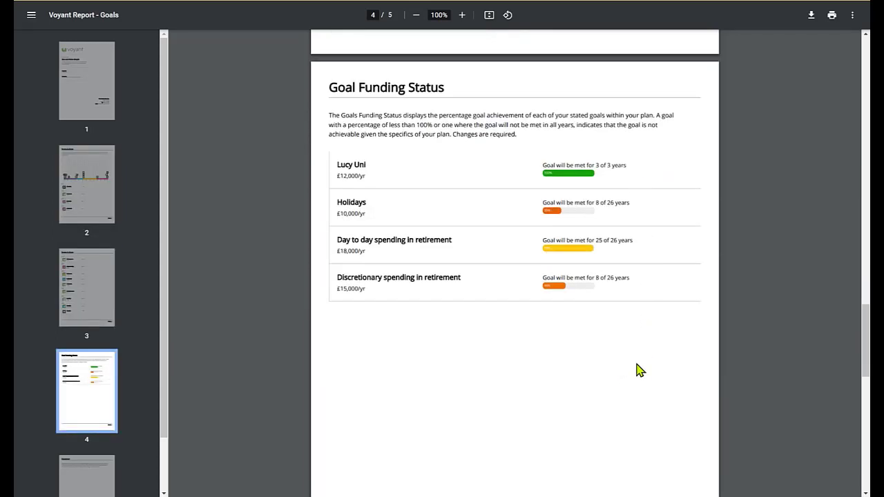
scroll(636, 373, "down", 3)
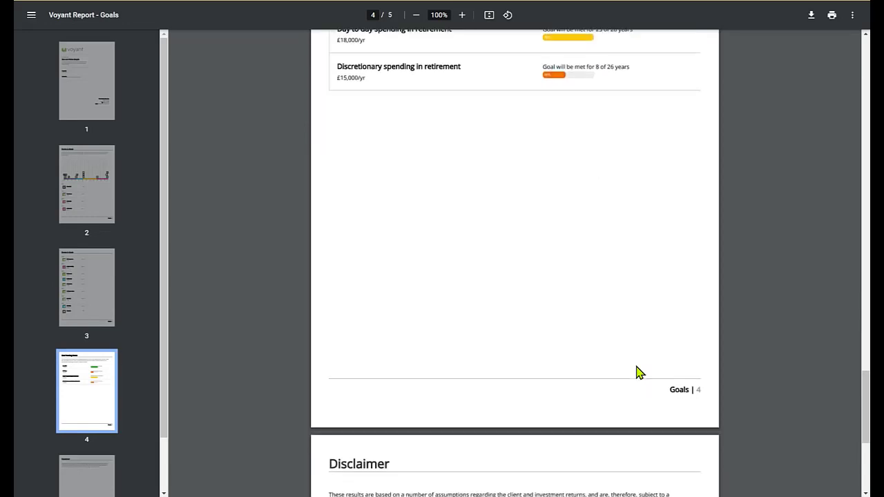
scroll(250, 124, "down", 4)
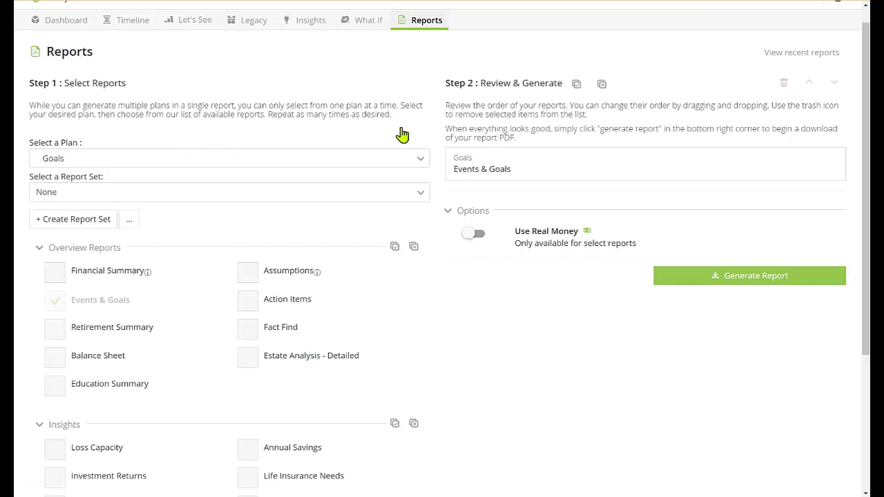
Step: Queue Education Summary on a fresh Reports page, generate it, and open the downloaded PDF
left_click(305, 20)
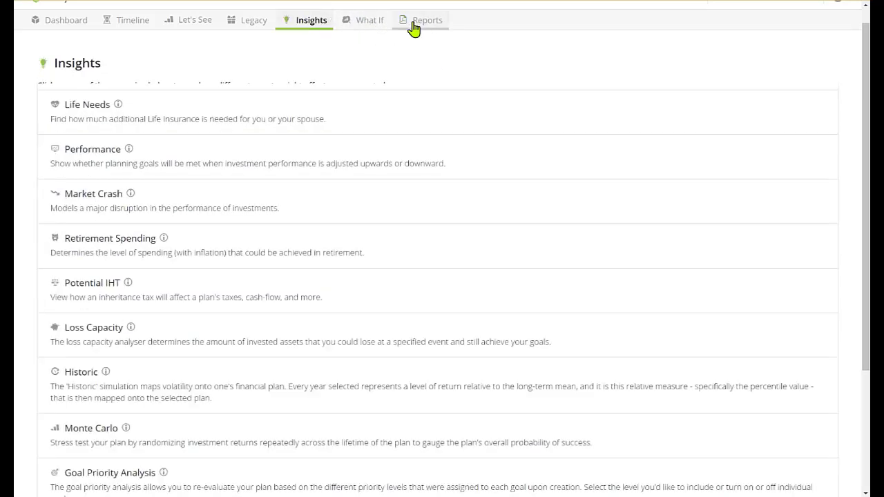
left_click(416, 26)
left_click(90, 388)
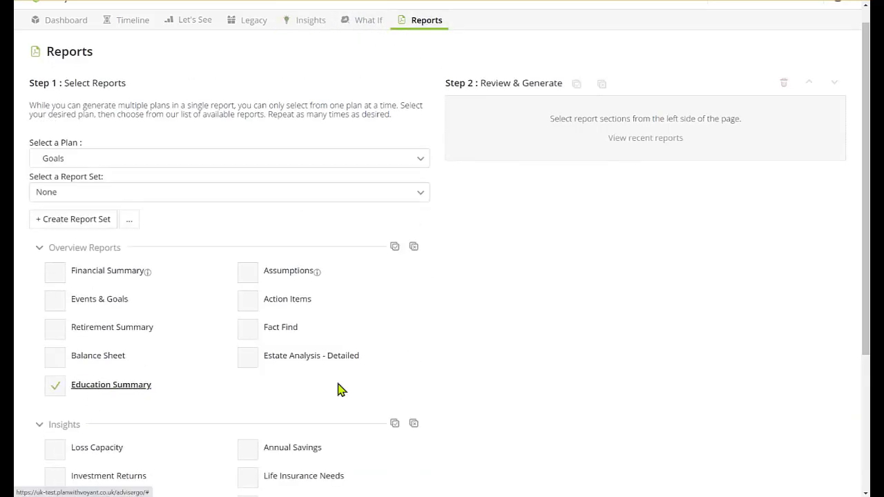
scroll(529, 389, "down", 5)
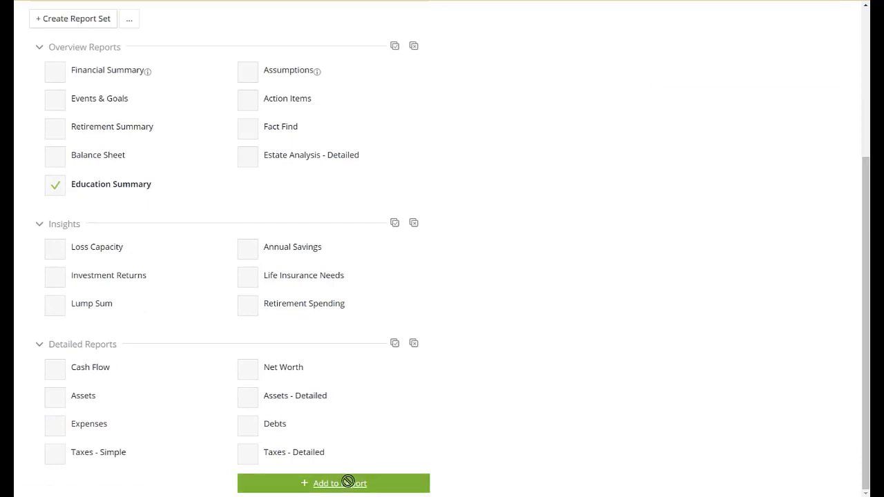
left_click(348, 481)
left_click(739, 80)
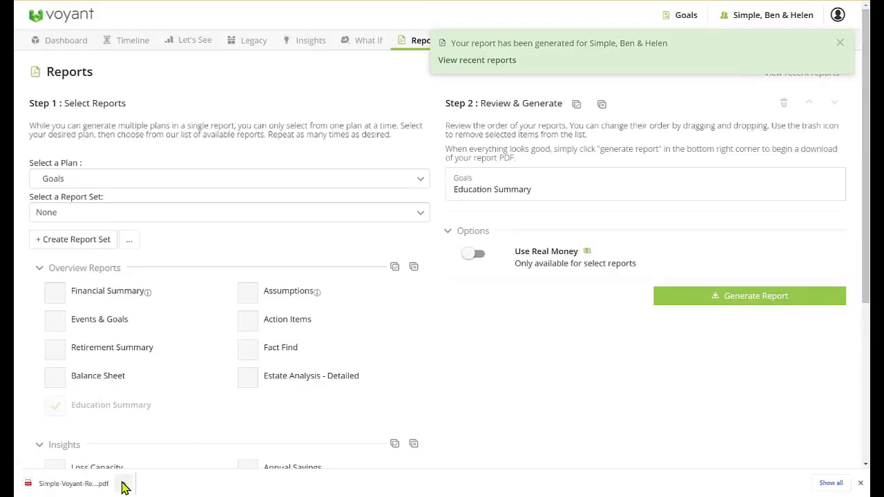
left_click(125, 484)
Step: Open the Education Summary PDF and review the university goal, cash flow chart and £38,208 funding sources pages
left_click(149, 460)
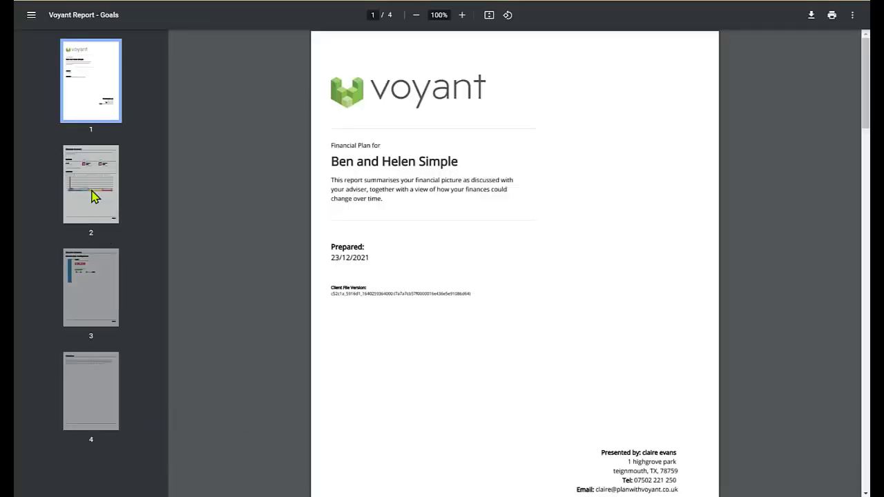
left_click(94, 196)
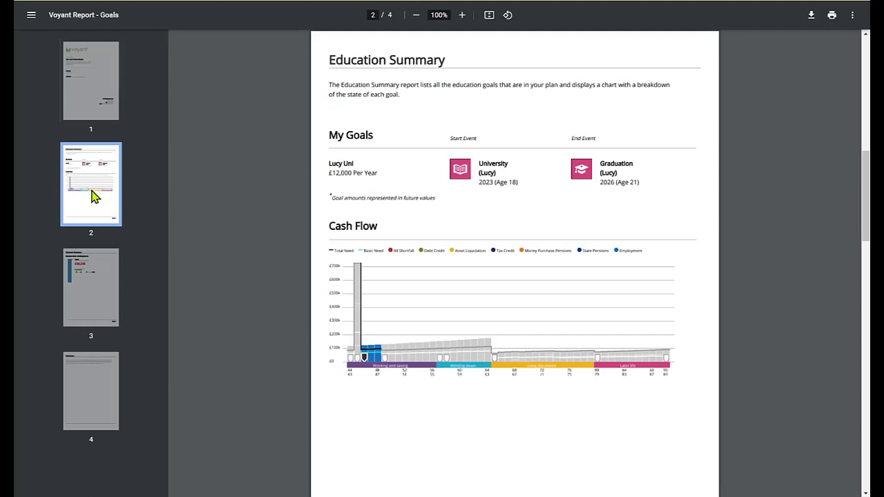
left_click(89, 270)
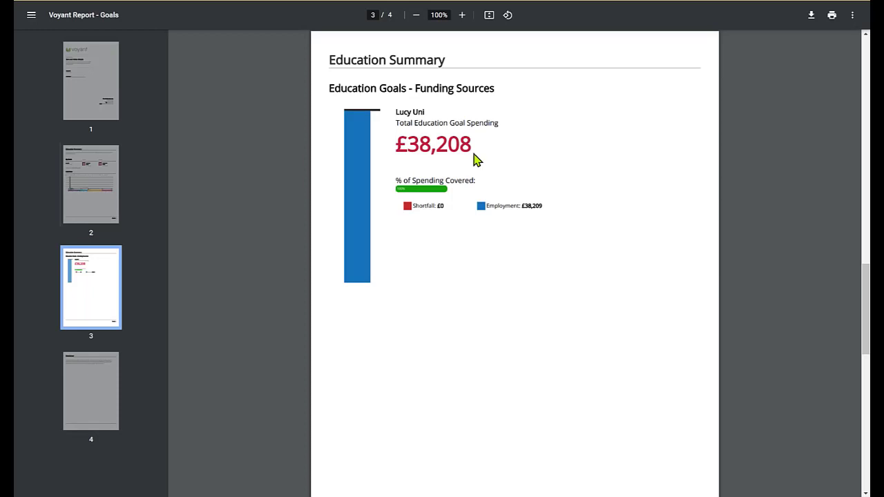
left_click(107, 205)
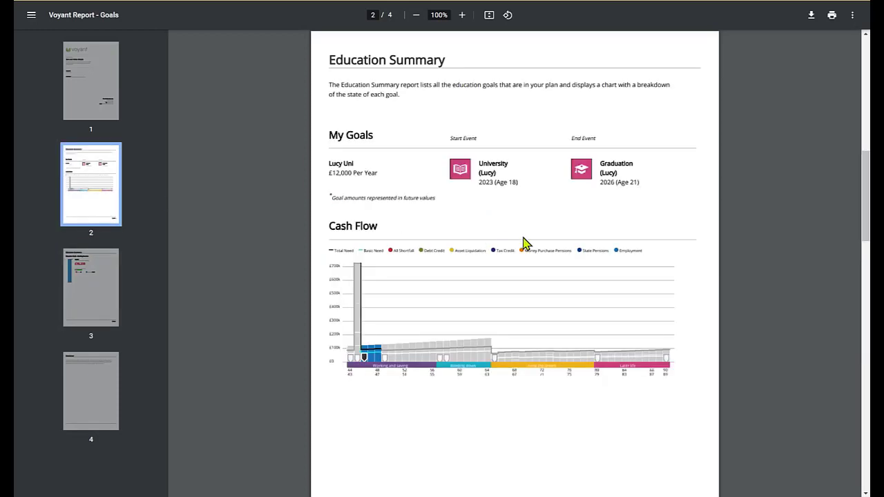
Step: Scroll back up to the report's cover page, showing the financial plan prepared 23/12/2021
scroll(517, 309, "up", 6)
scroll(519, 308, "up", 2)
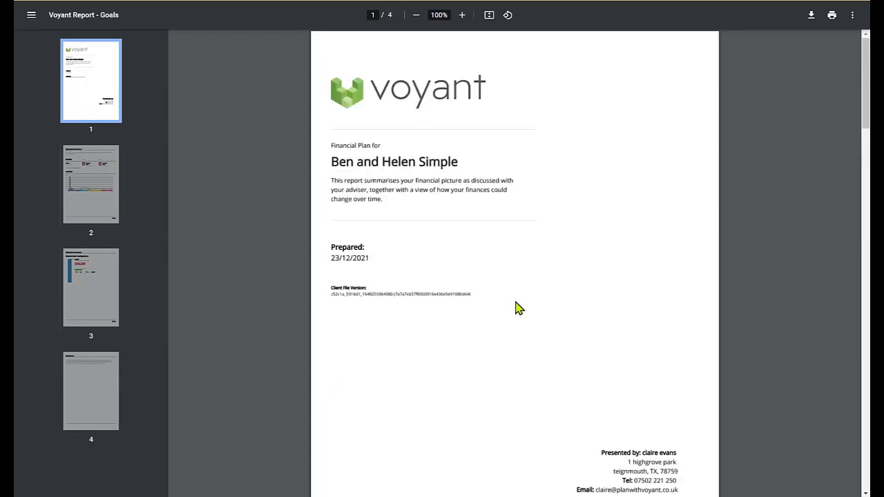